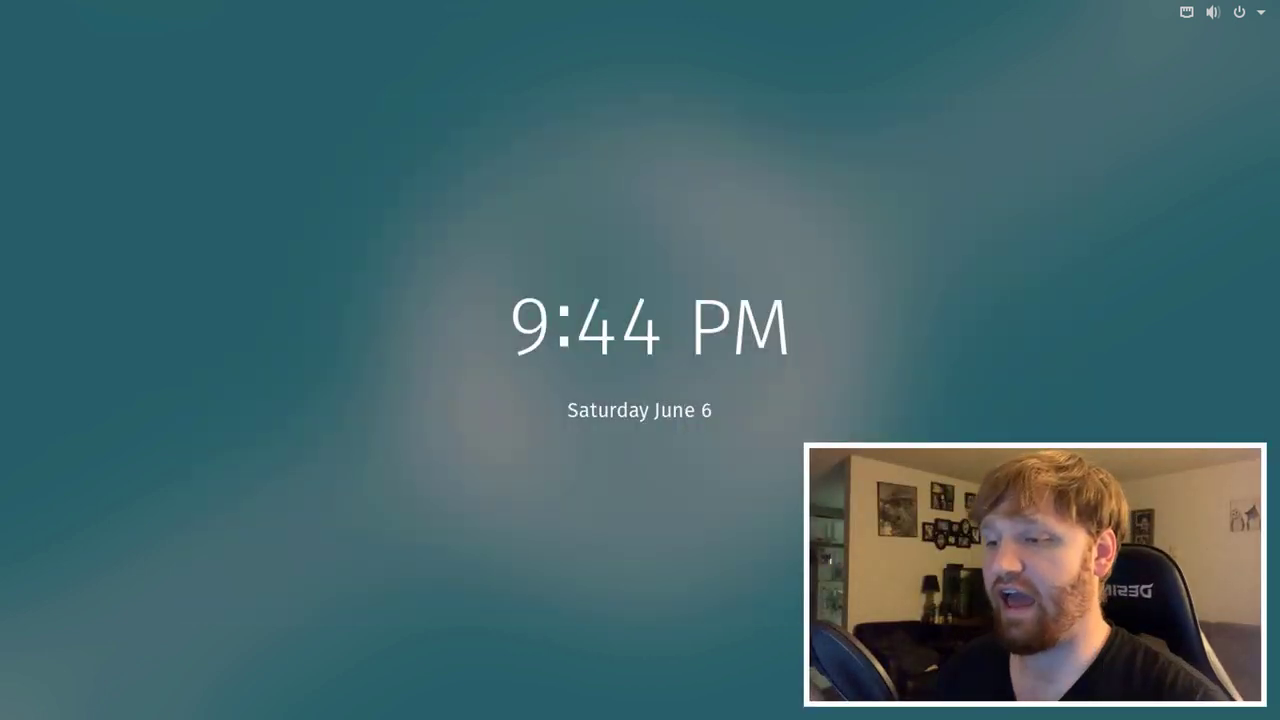
# Unlock the desktop session by entering the account password.
pyautogui.press('space')
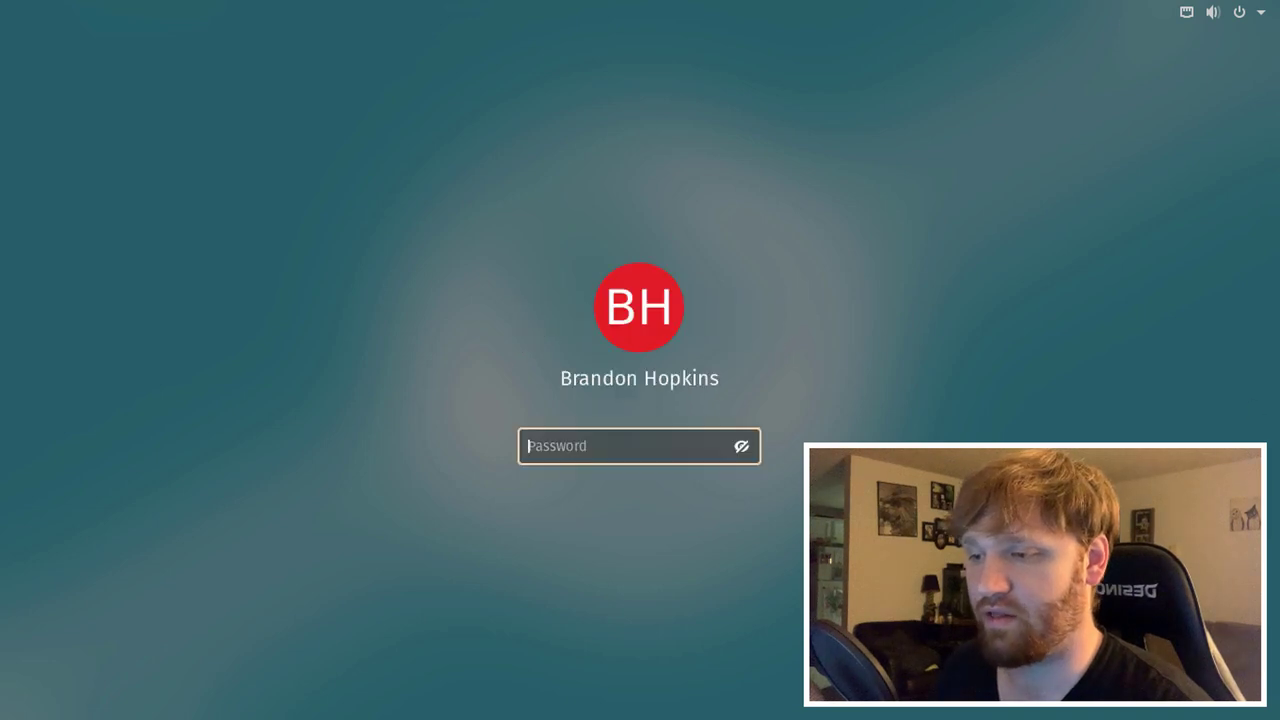
pyautogui.write('••••••')
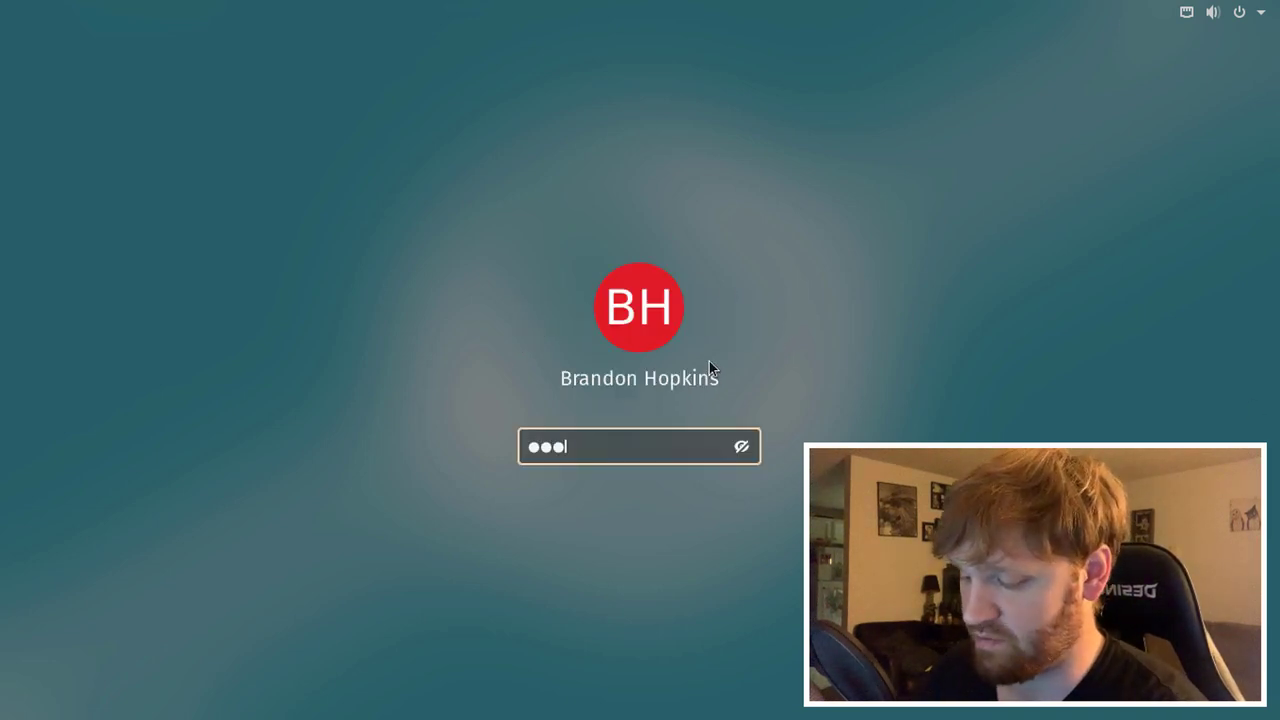
pyautogui.write('••')
pyautogui.press('Return')
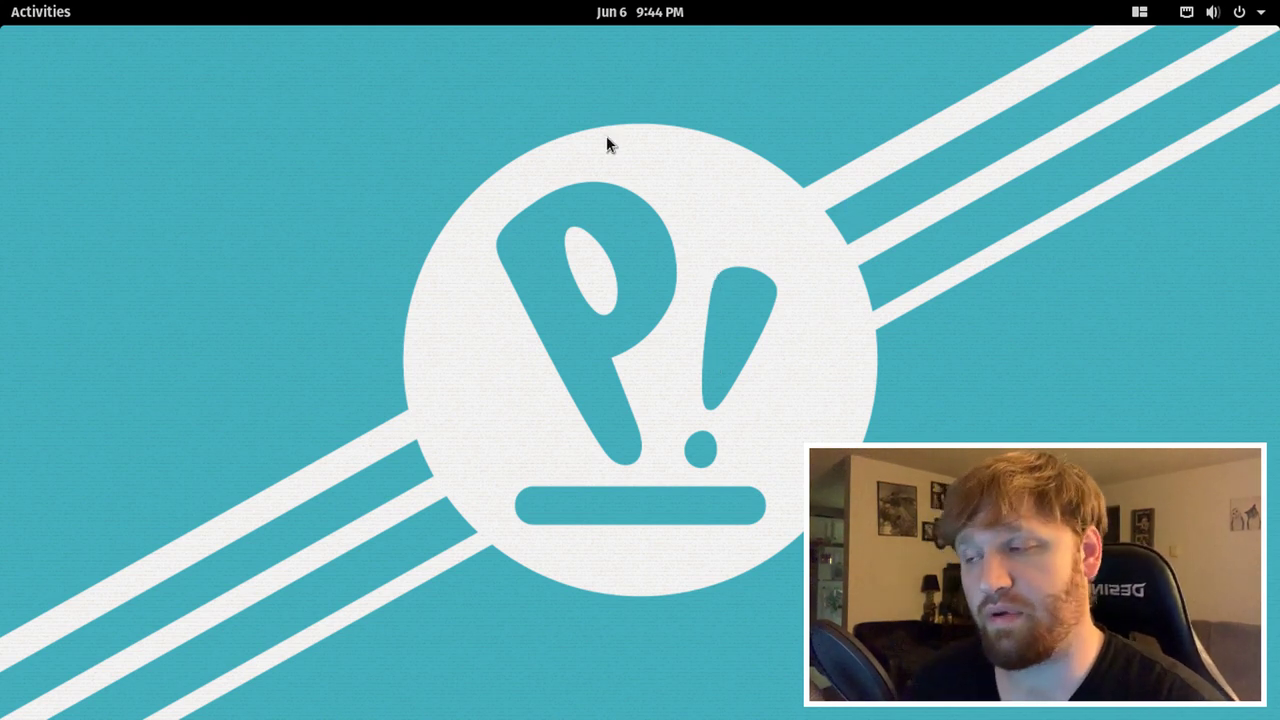
# Switch to the Firefox article on Pop!_OS must-do's and show its section "2. Enable Minimize and Maximize Buttons".
pyautogui.click(45, 14)
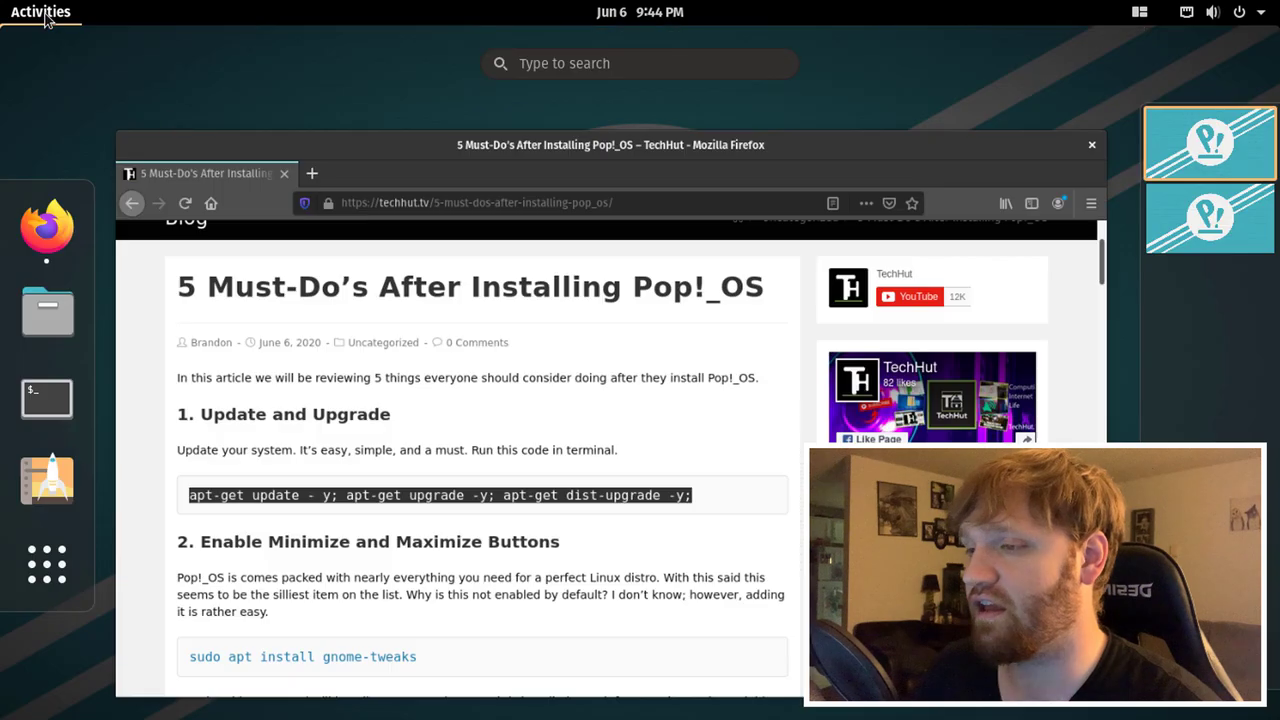
pyautogui.click(549, 377)
pyautogui.click(340, 341)
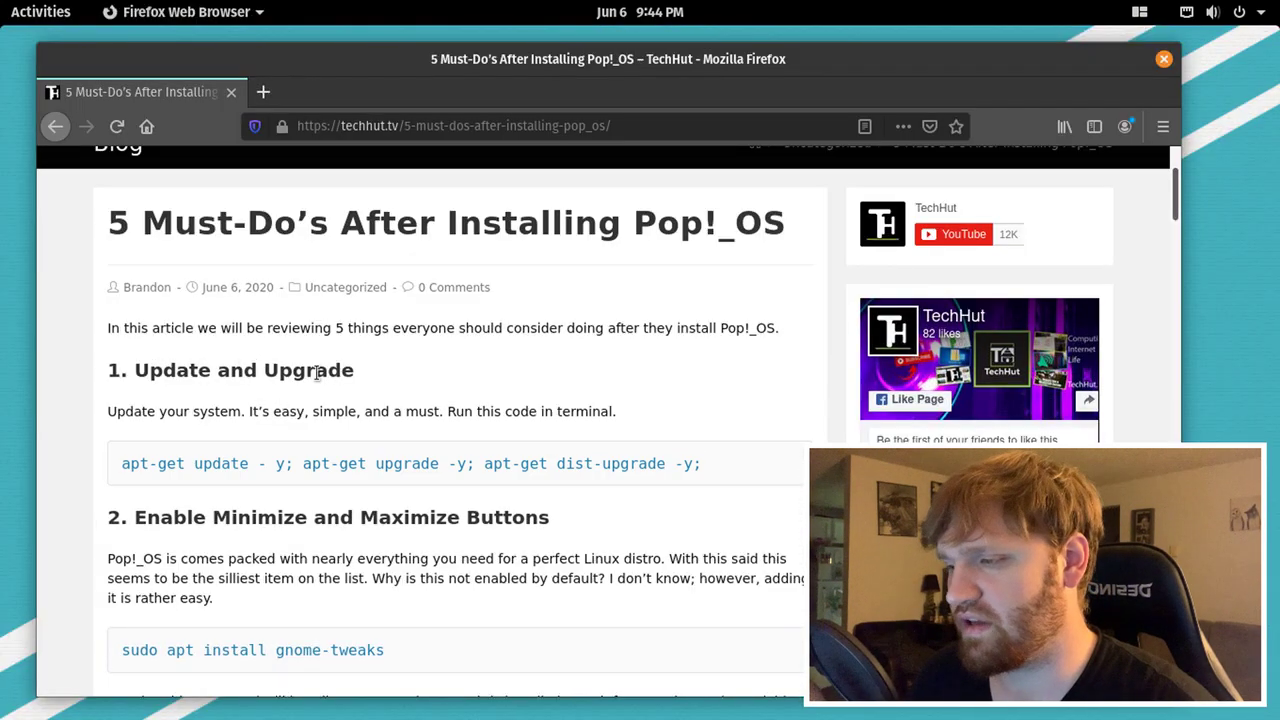
pyautogui.scroll(-4, 271, 455)
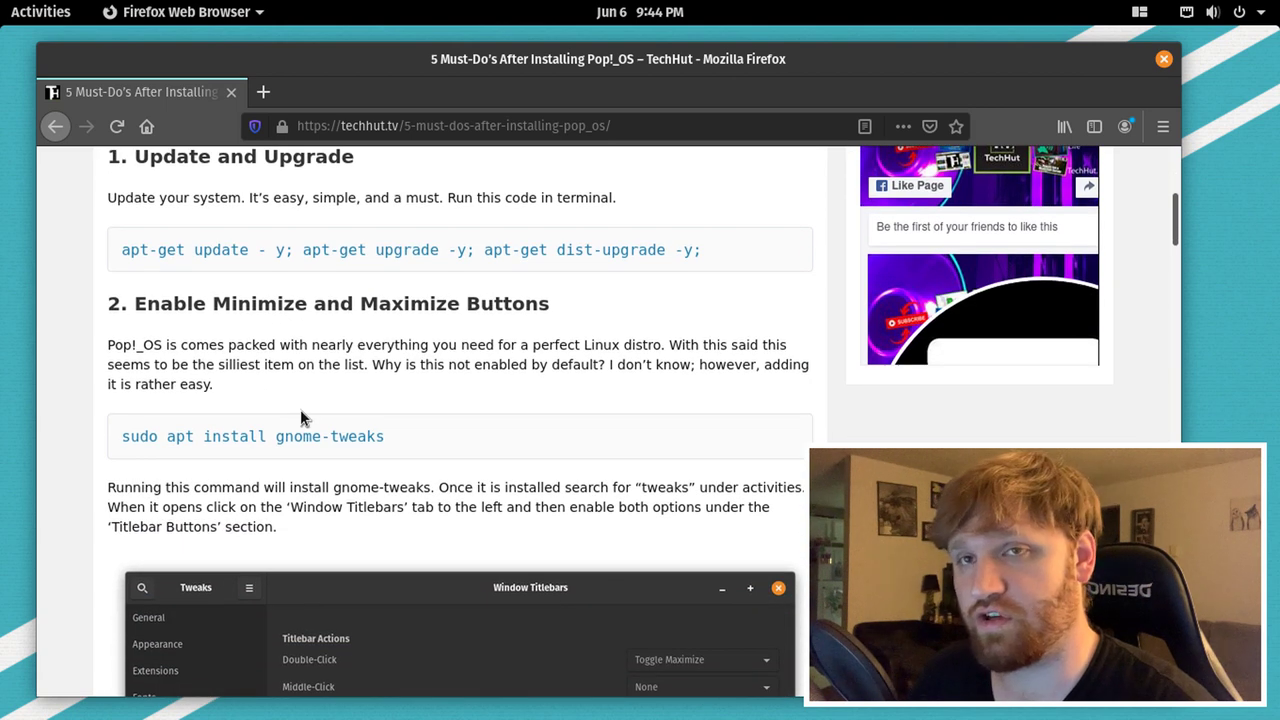
pyautogui.moveTo(137, 303); pyautogui.dragTo(560, 306)
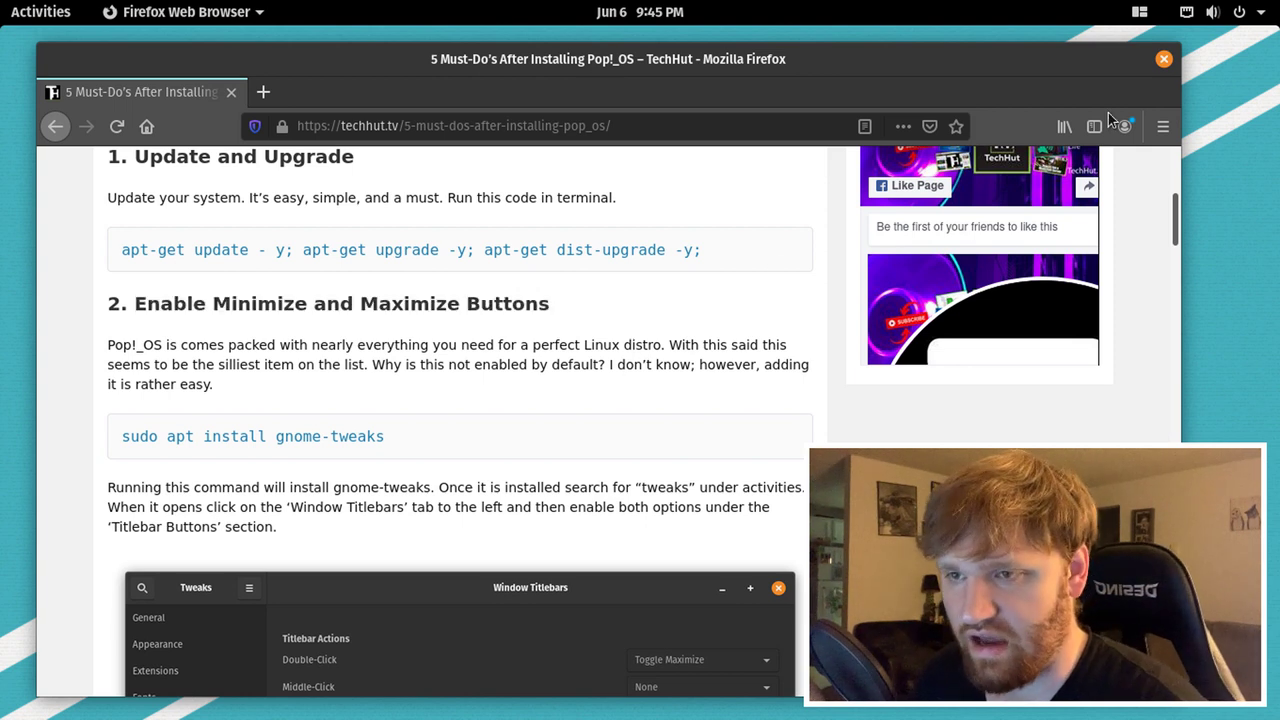
pyautogui.click(631, 318)
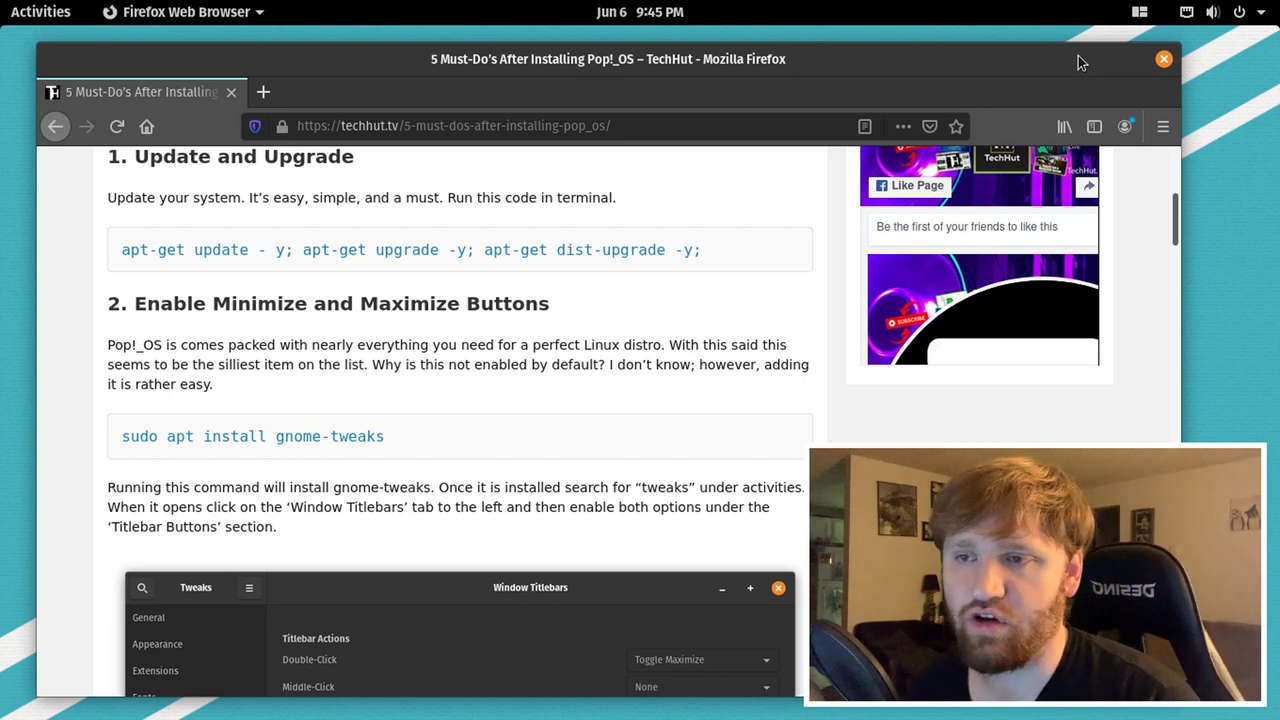
pyautogui.rightClick(1082, 63)
pyautogui.click(1092, 97)
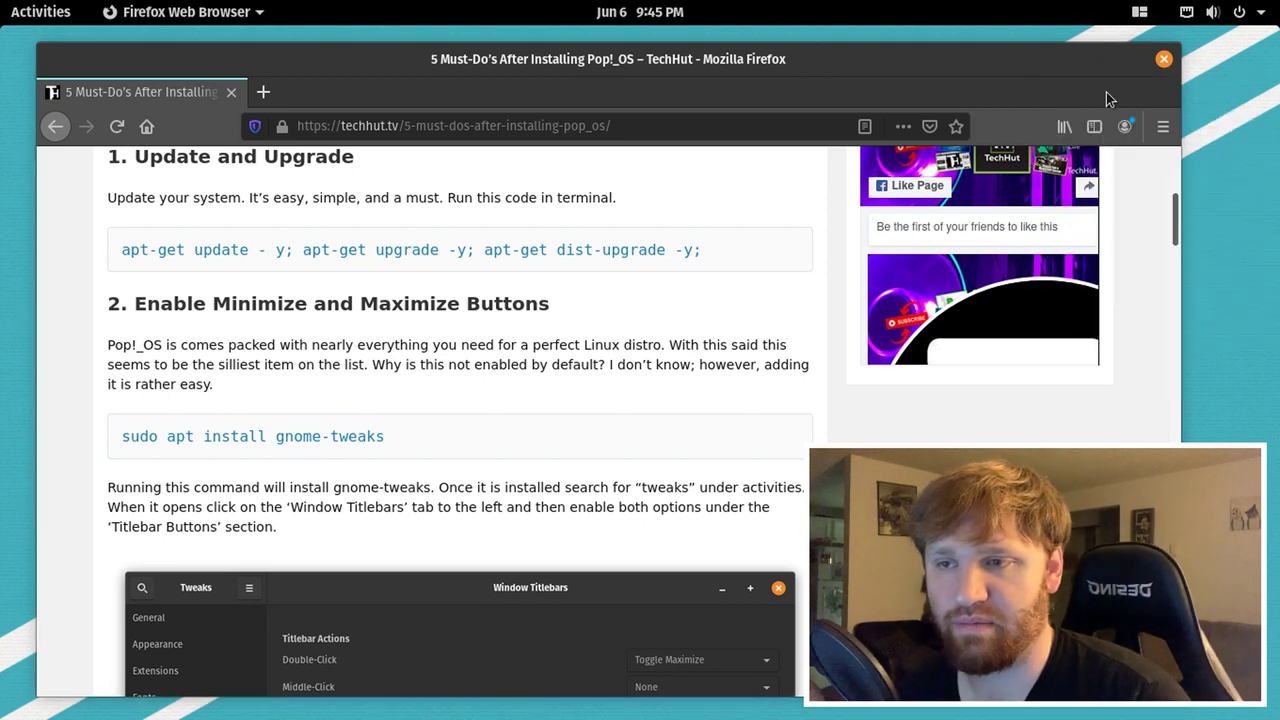
pyautogui.click(60, 18)
pyautogui.click(787, 239)
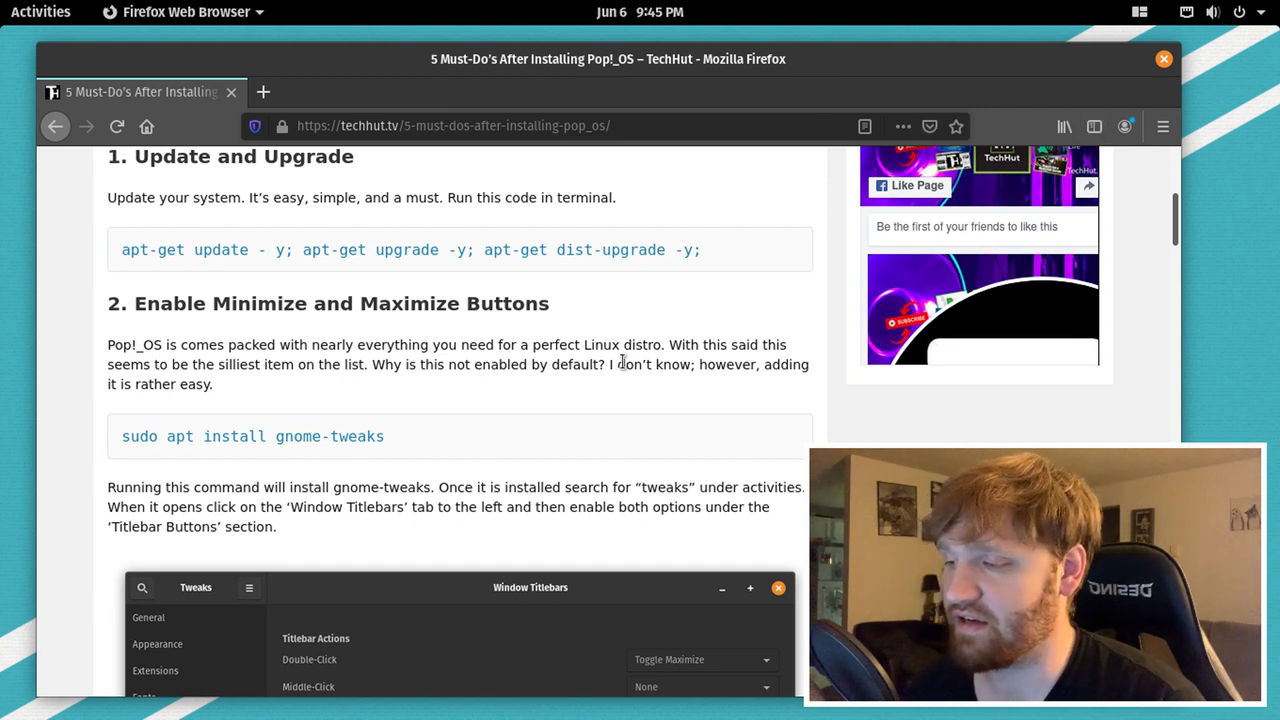
# Copy the command "sudo apt install gnome-tweaks" from the article and paste it into a new terminal window.
pyautogui.moveTo(428, 442); pyautogui.dragTo(124, 452)
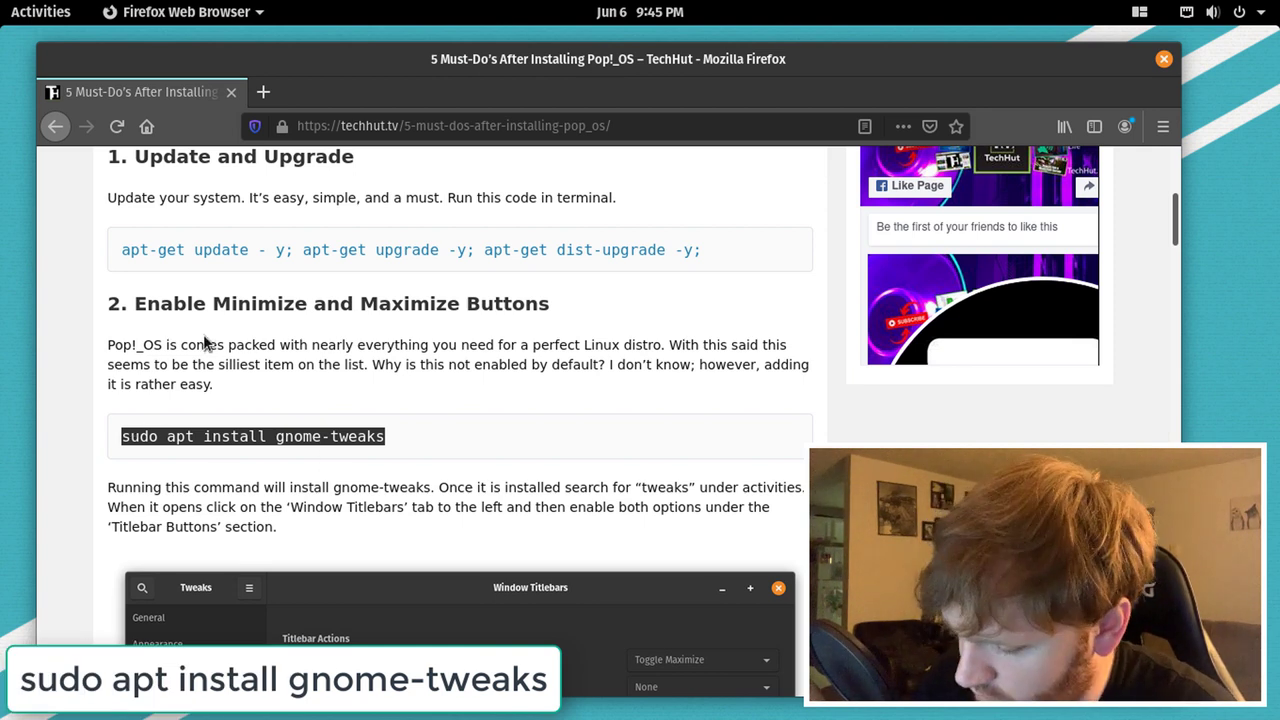
pyautogui.hotkey('ctrl', 'alt', 't')
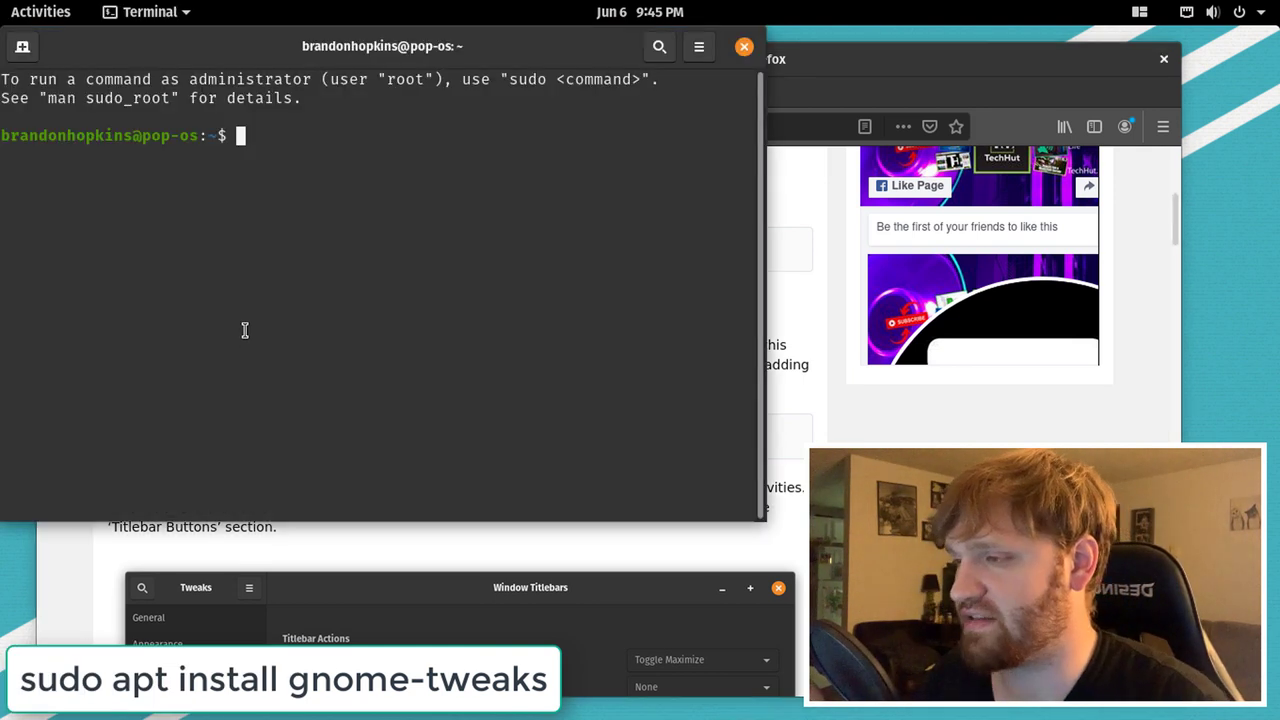
pyautogui.moveTo(267, 52); pyautogui.dragTo(375, 62)
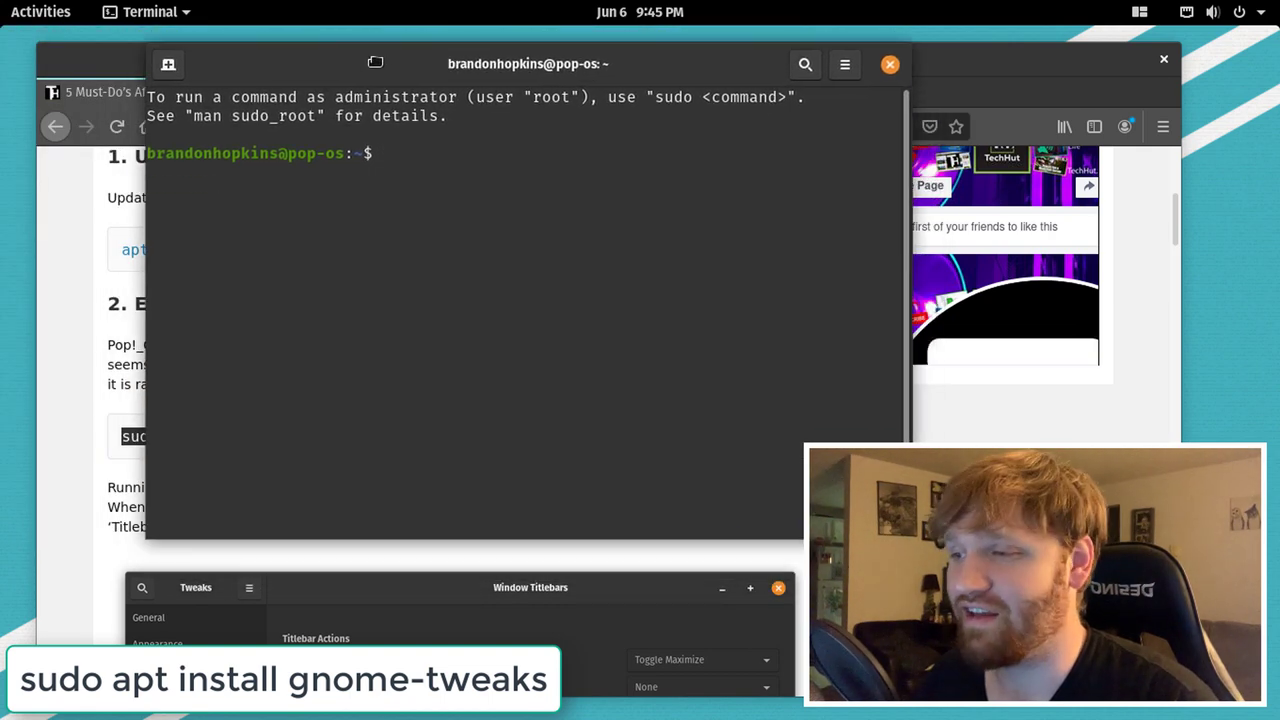
pyautogui.rightClick(412, 160)
pyautogui.click(480, 240)
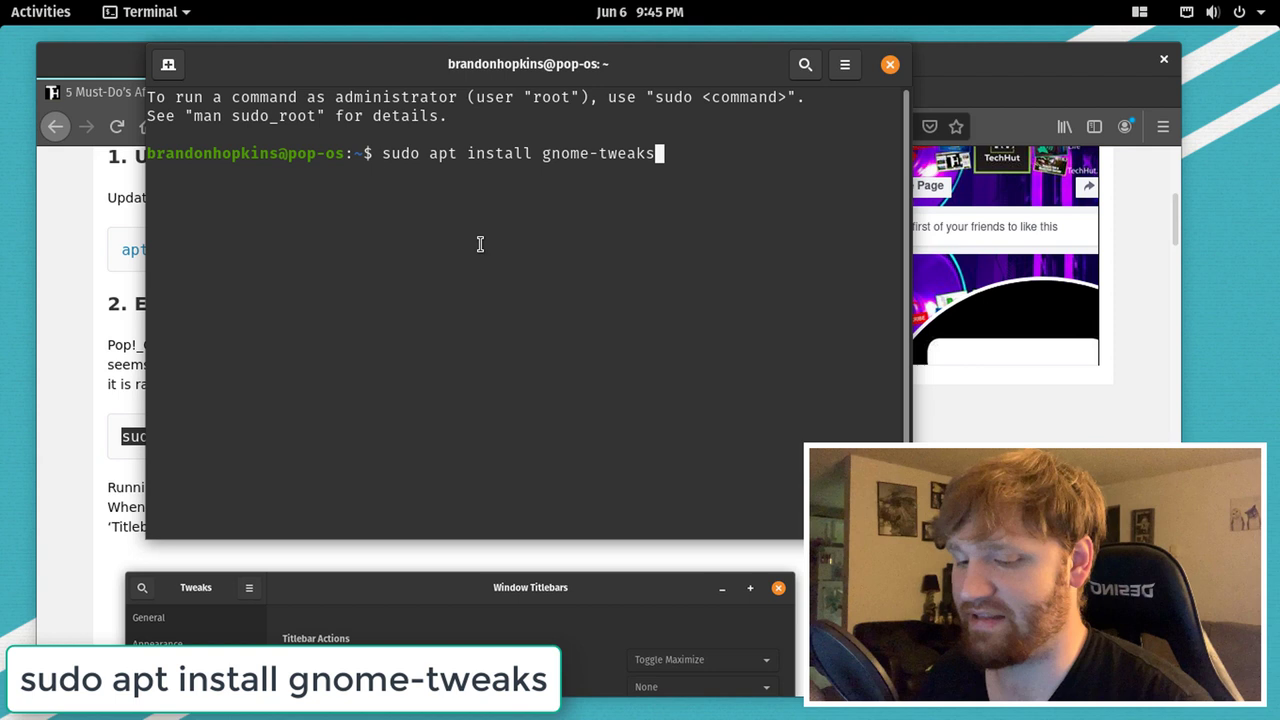
# Run the gnome-tweaks installation, enter the sudo account password and answer y to continue.
pyautogui.press('Return')
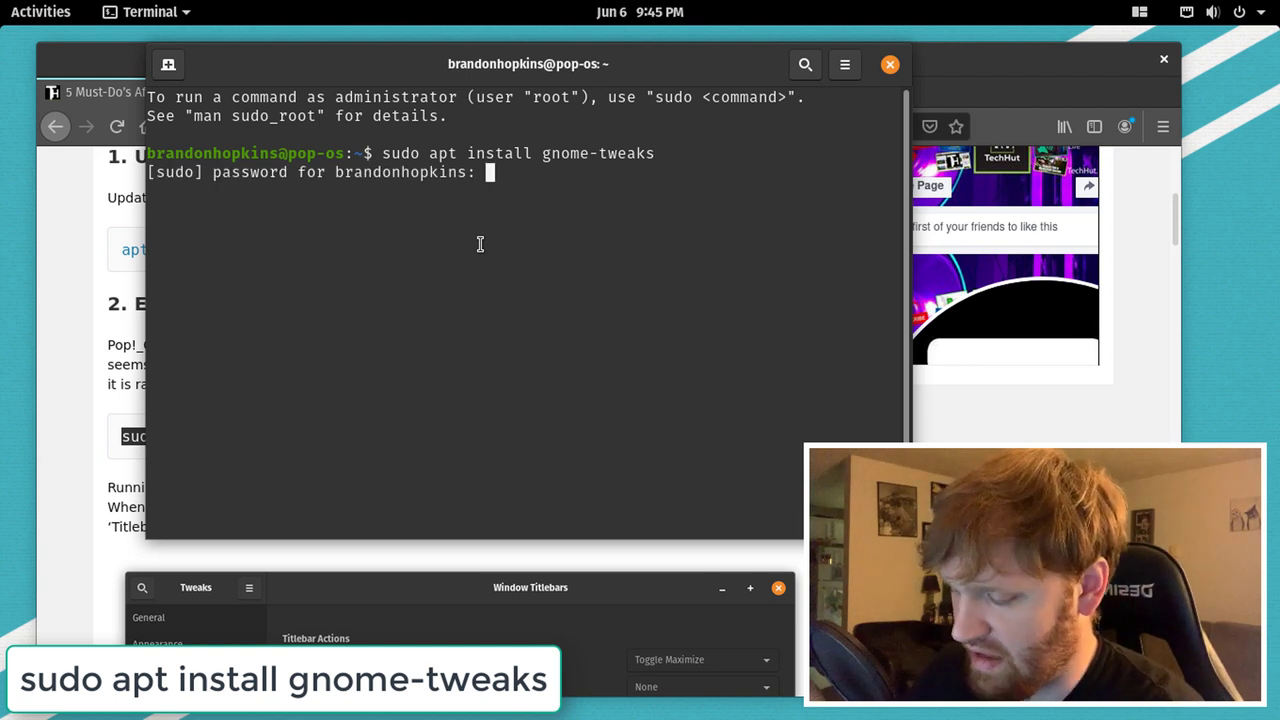
pyautogui.press('Return')
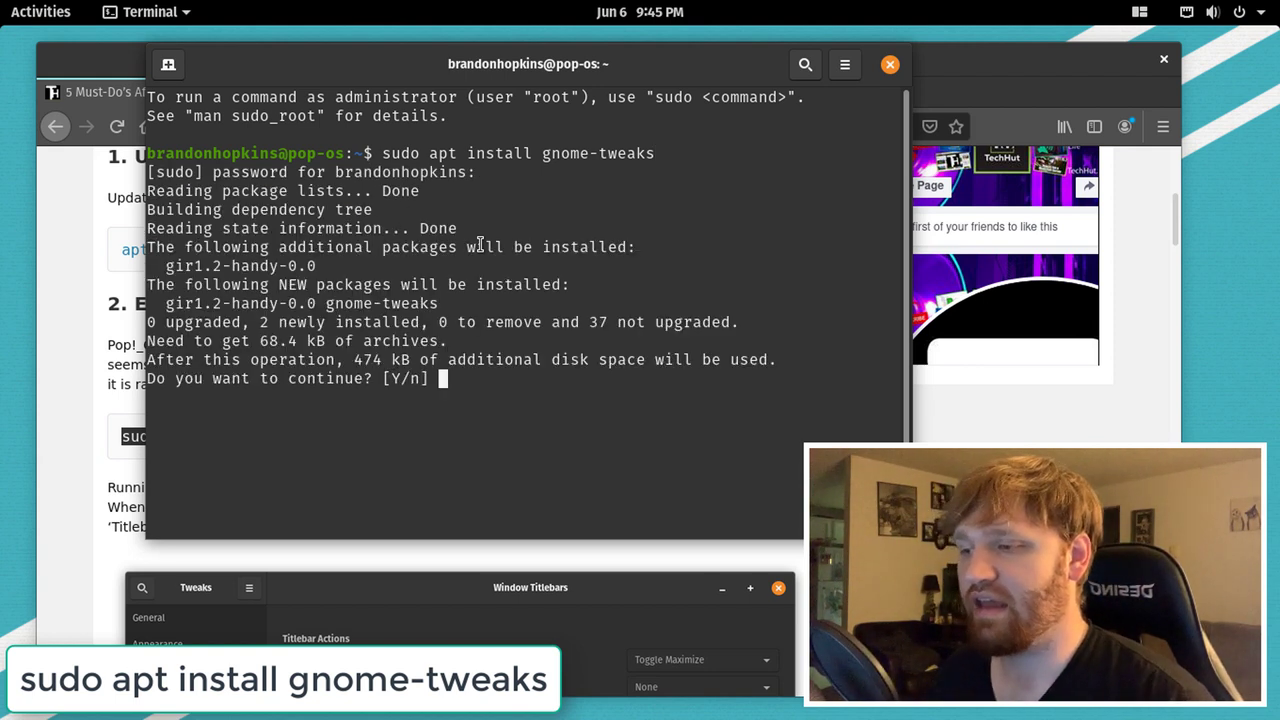
pyautogui.press('Return')
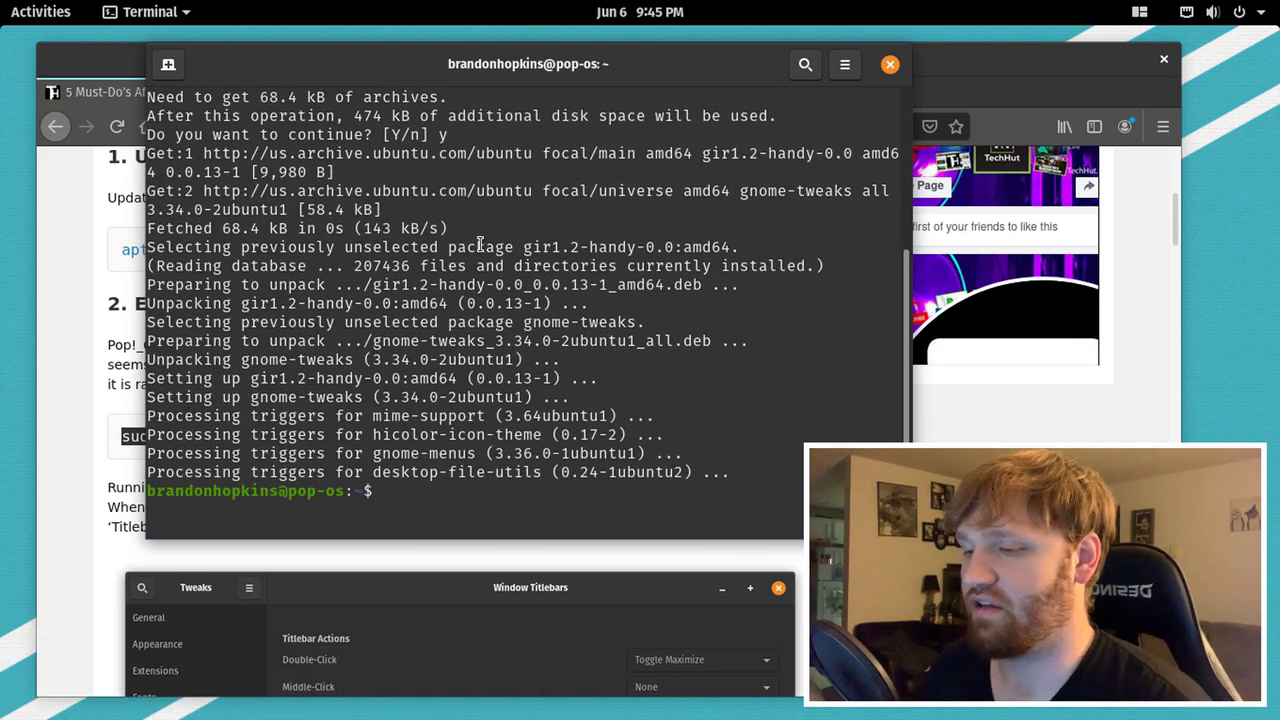
# Search the installed applications for Tweaks and launch it.
pyautogui.click(112, 44)
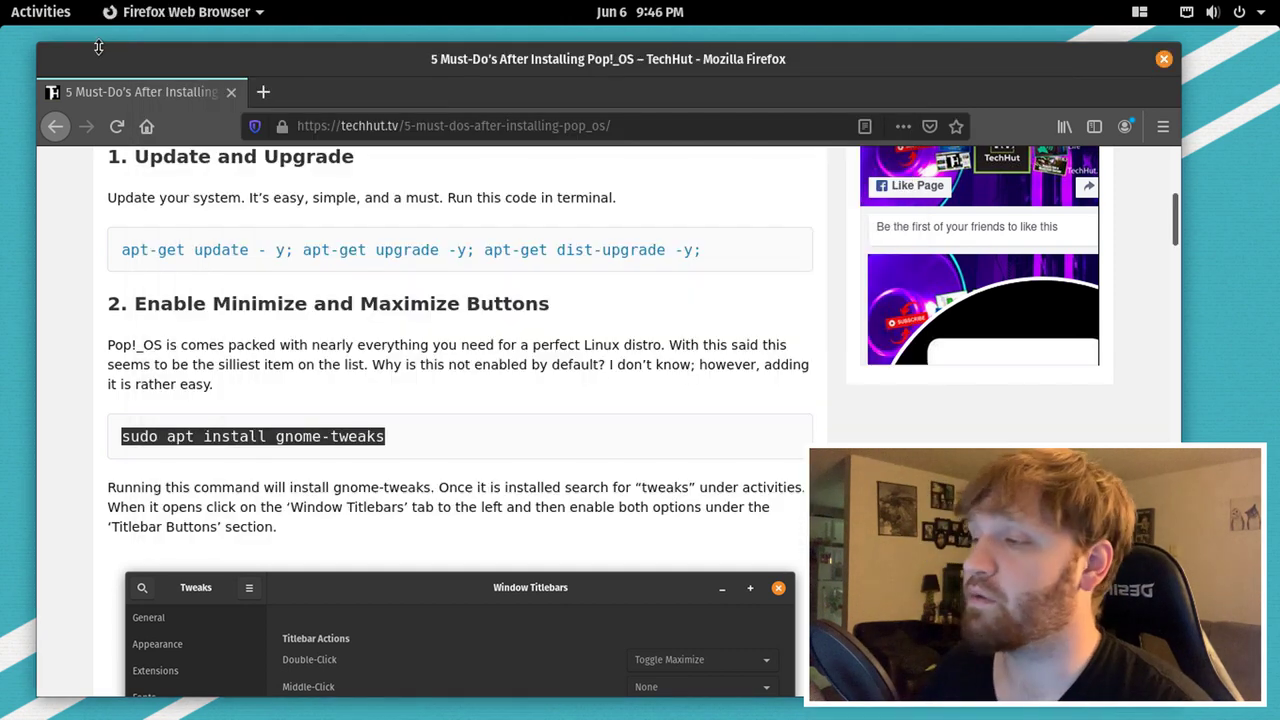
pyautogui.click(42, 15)
pyautogui.write('t')
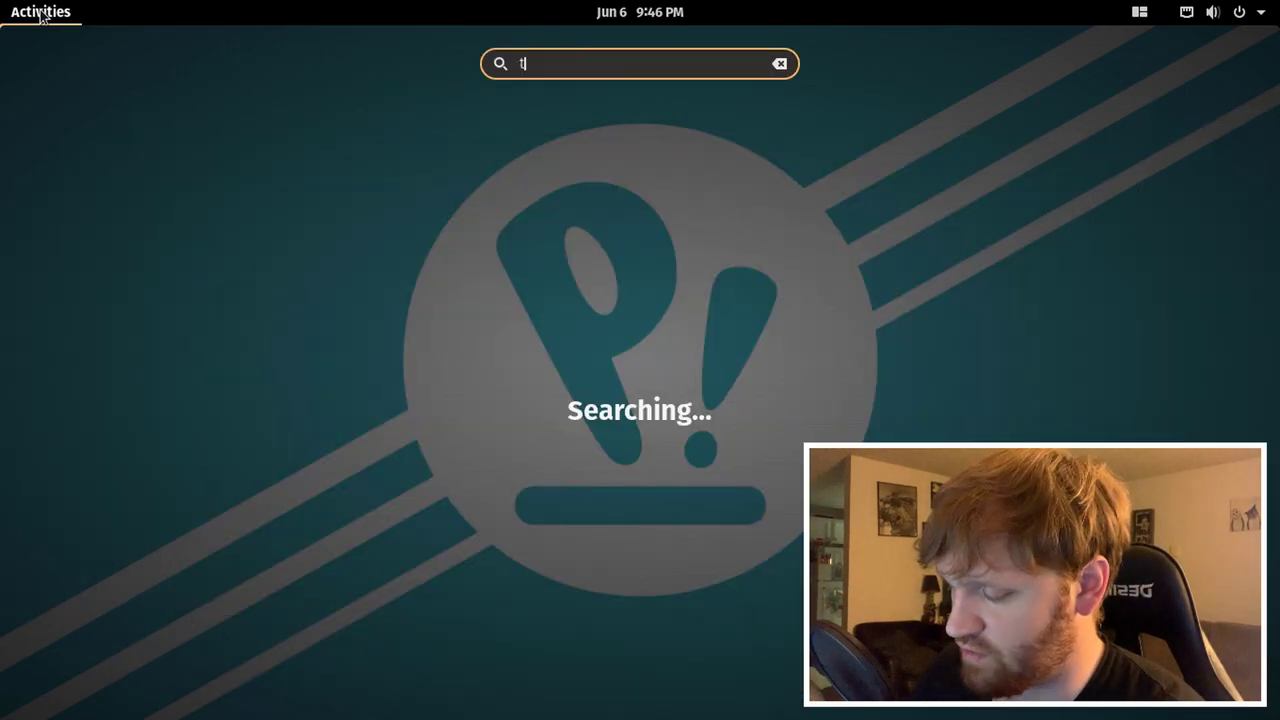
pyautogui.write('weaks')
pyautogui.press('Return')
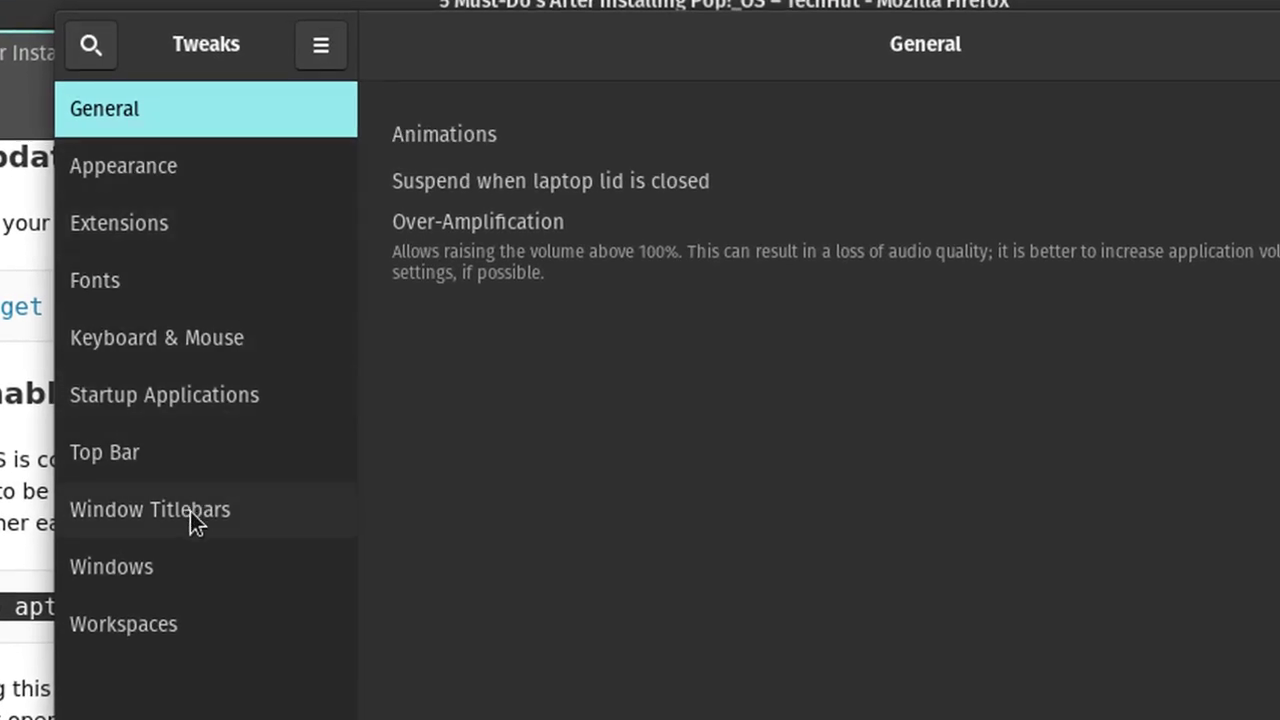
# Enable the Maximize and Minimize titlebar buttons in the Window Titlebars settings, and close Tweaks.
pyautogui.click(190, 511)
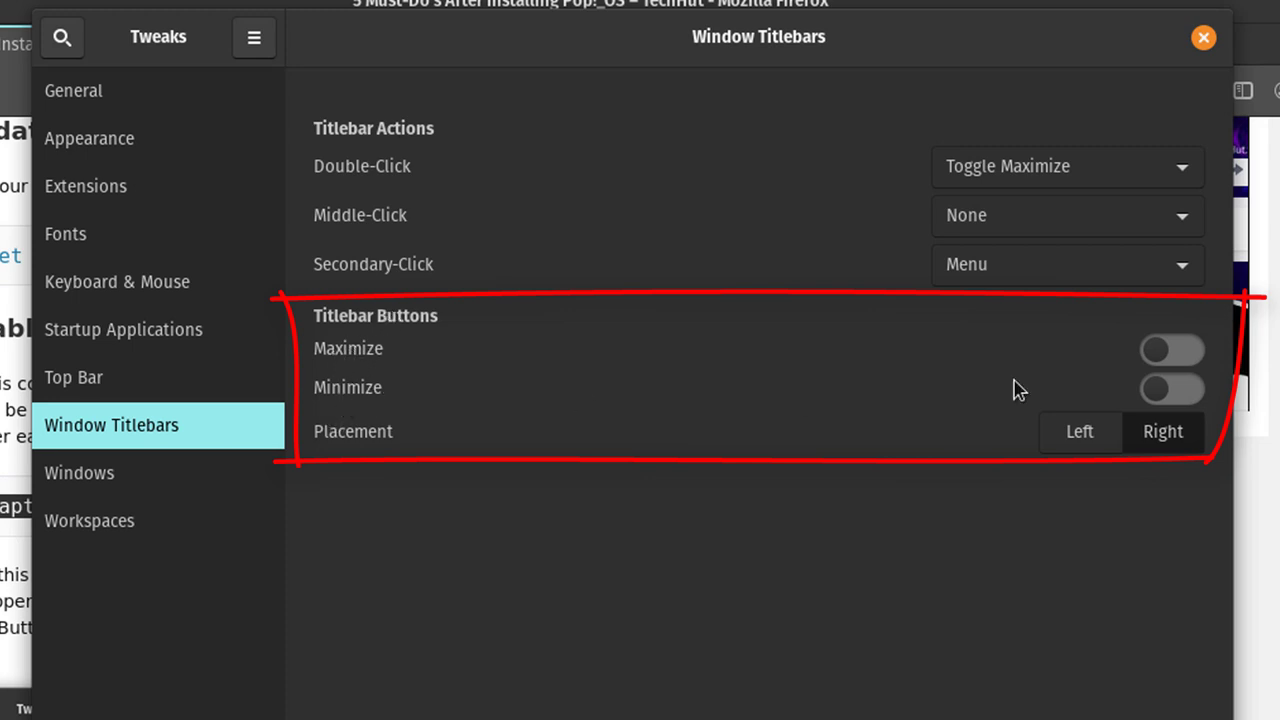
pyautogui.click(1185, 352)
pyautogui.click(1172, 390)
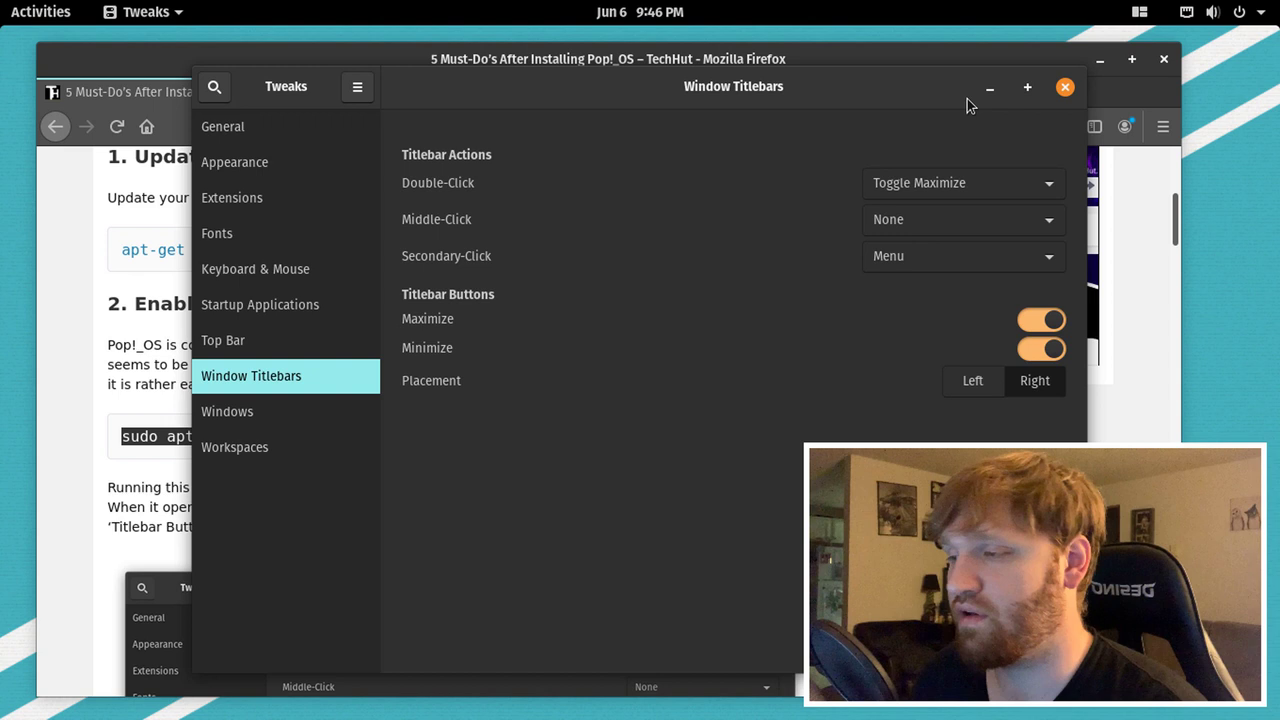
pyautogui.click(1065, 88)
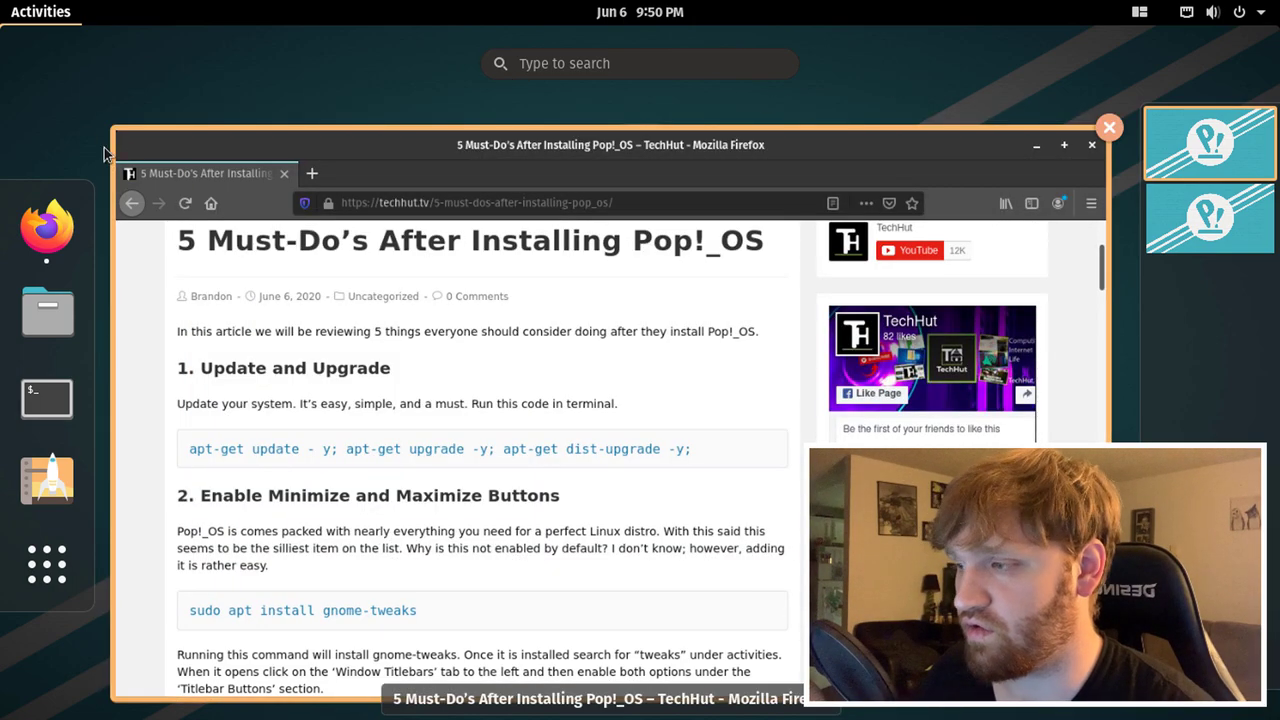
# Run "sudo apt update" in a new terminal window, entering the sudo account password.
pyautogui.hotkey('ctrl', 'alt', 't')
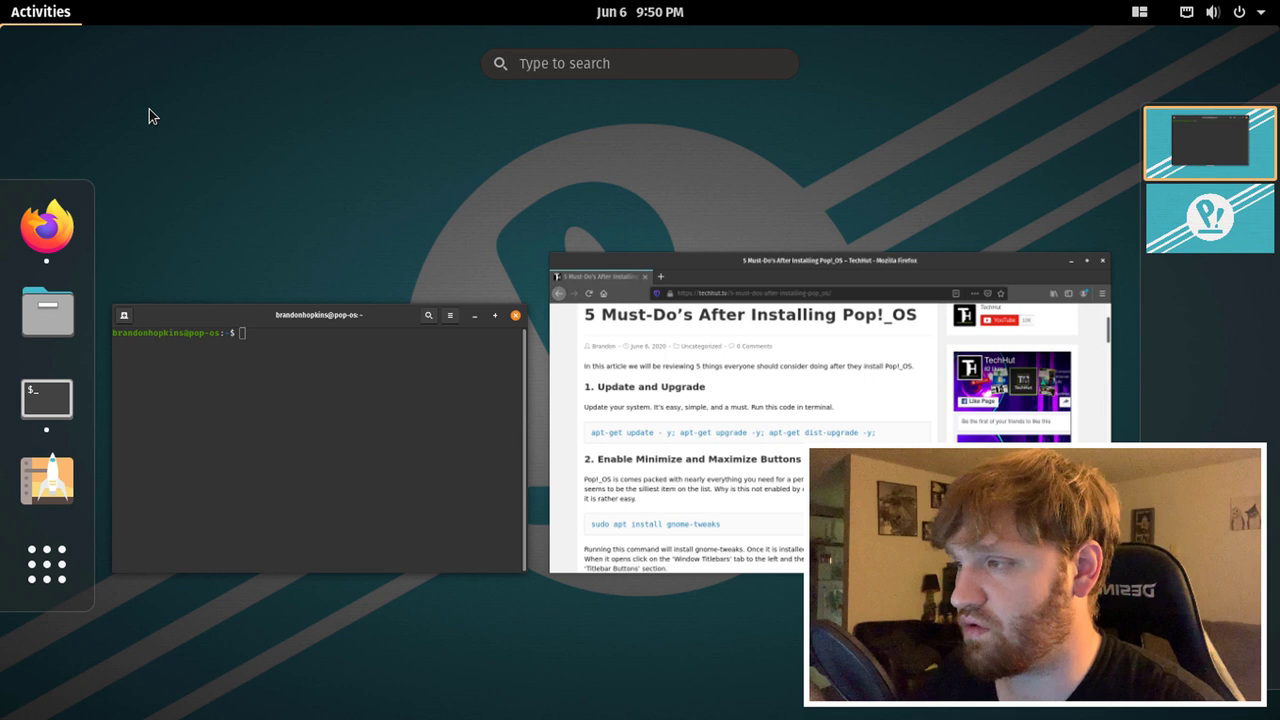
pyautogui.click(305, 368)
pyautogui.rightClick(516, 174)
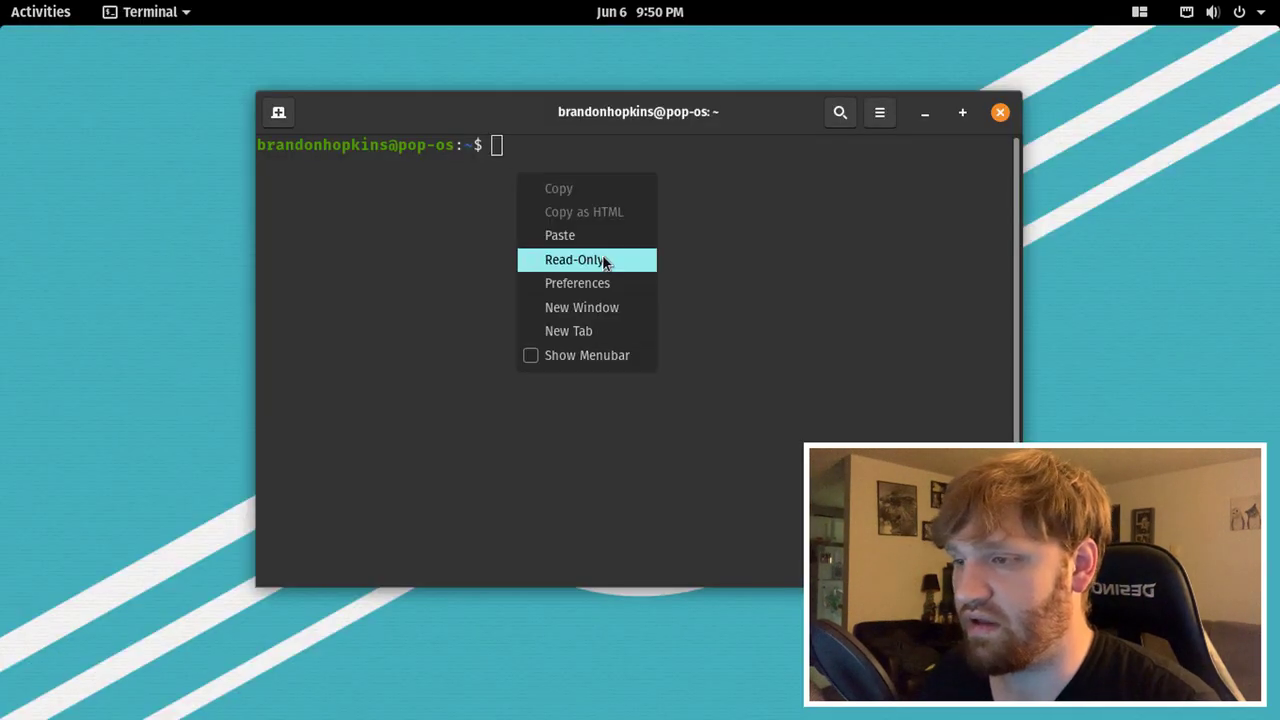
pyautogui.click(603, 233)
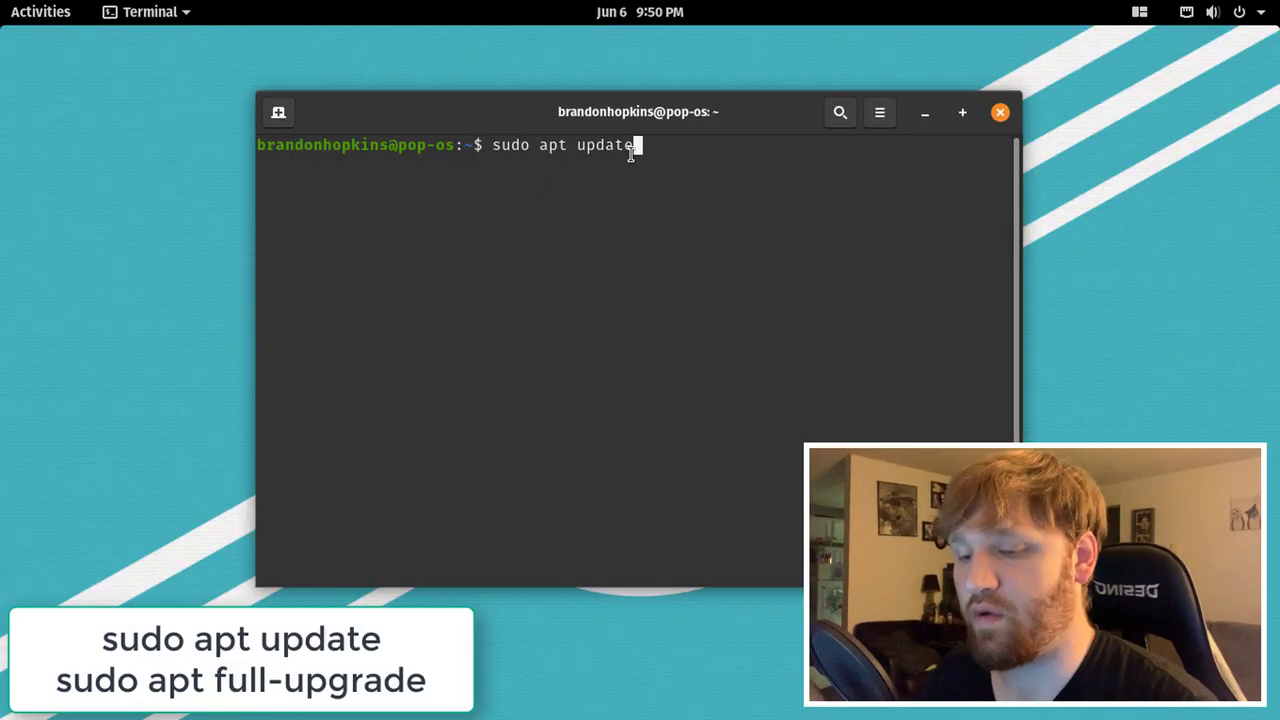
pyautogui.press('Return')
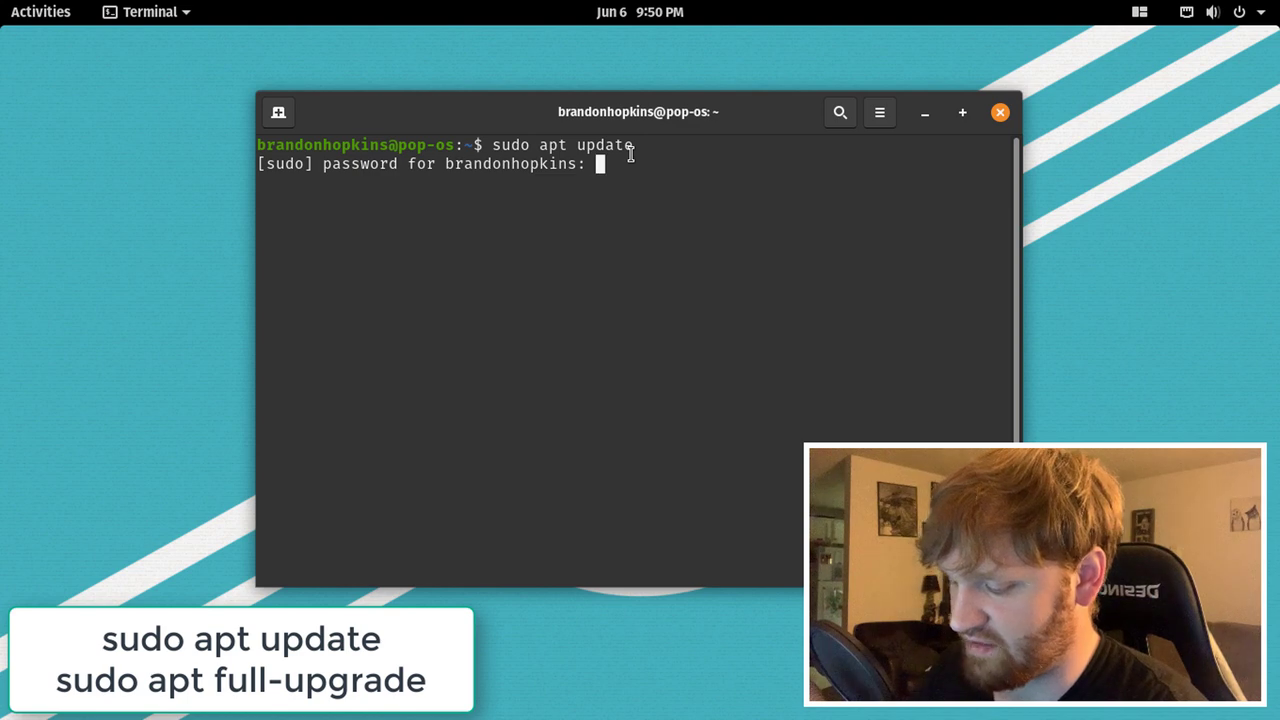
pyautogui.press('Return')
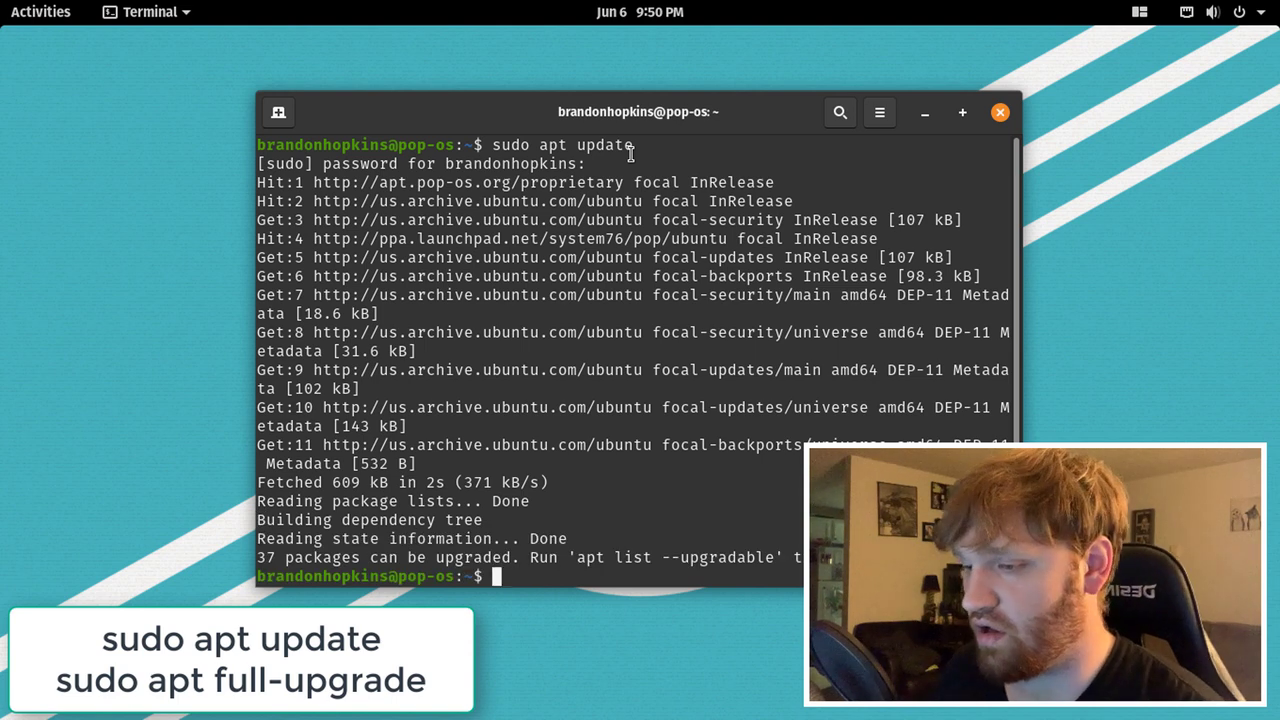
# Run "sudo apt full-upgrade" in the terminal and answer y to continue with the upgrade.
pyautogui.rightClick(522, 578)
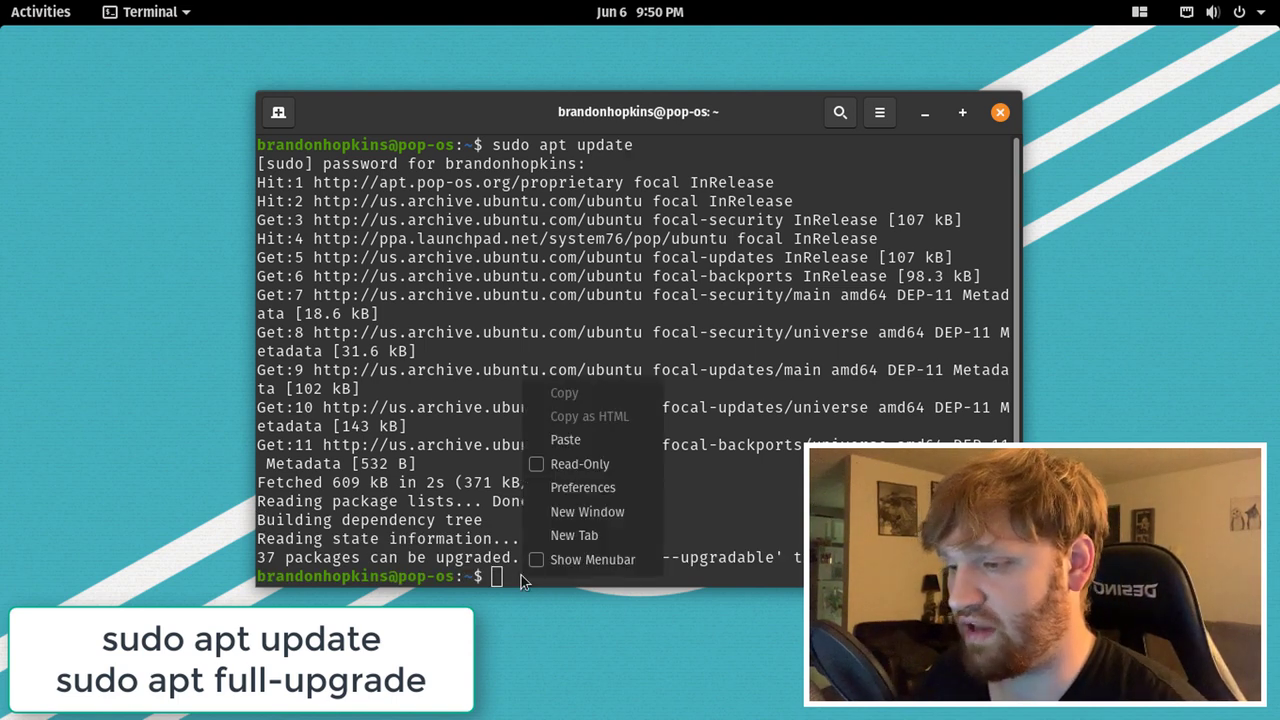
pyautogui.click(566, 440)
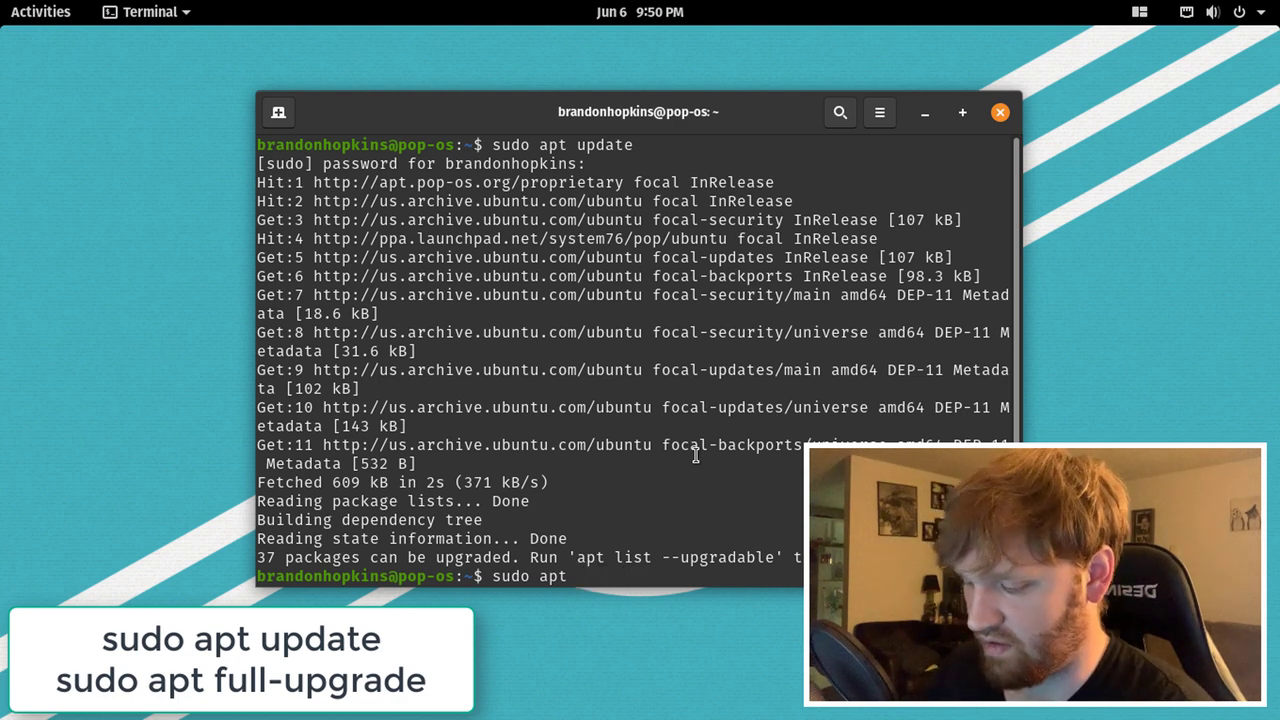
pyautogui.write('up')
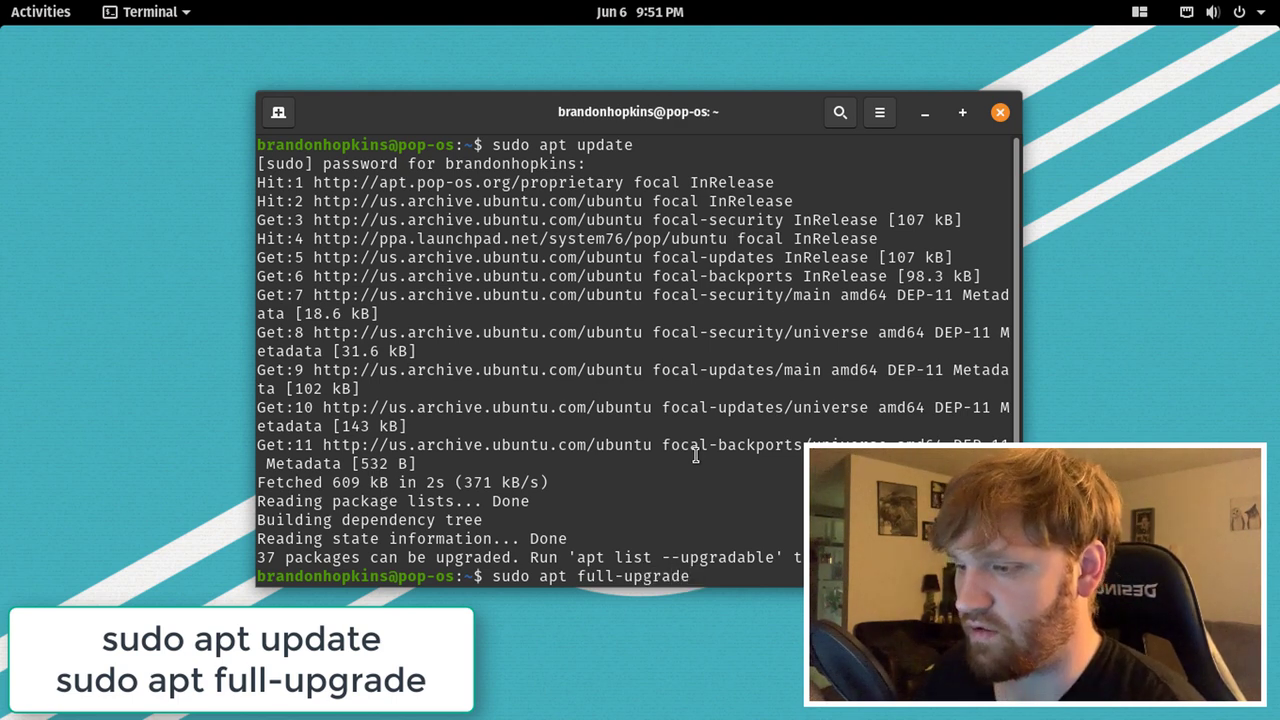
pyautogui.write('grade')
pyautogui.press('Return')
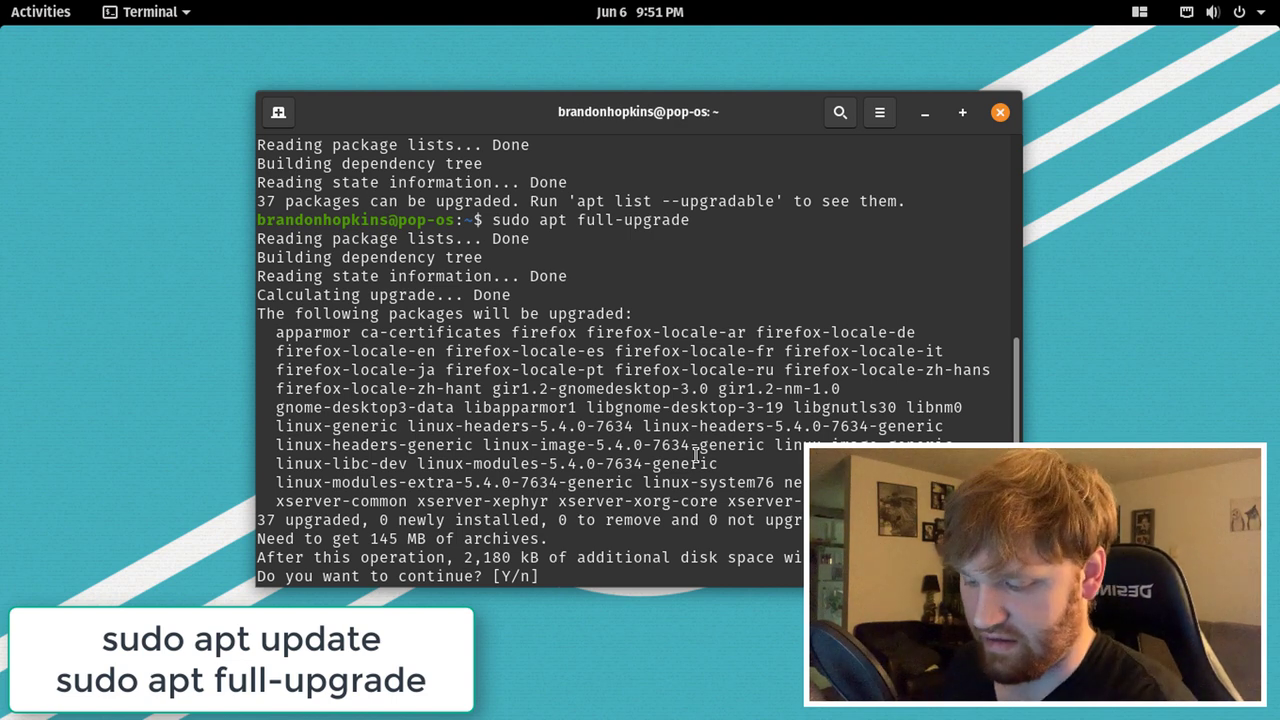
pyautogui.write('y')
pyautogui.press('Return')
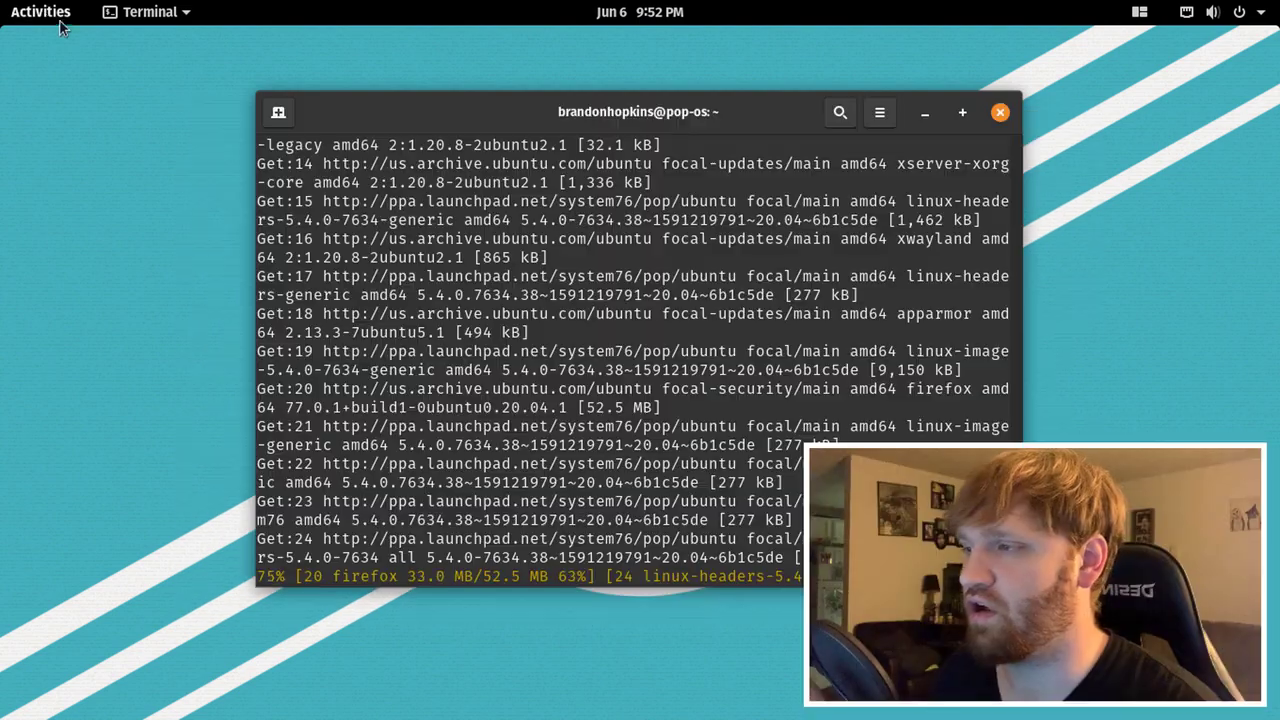
# Switch back to the Firefox article and show its section "3. Install Dash to Dock".
pyautogui.click(58, 20)
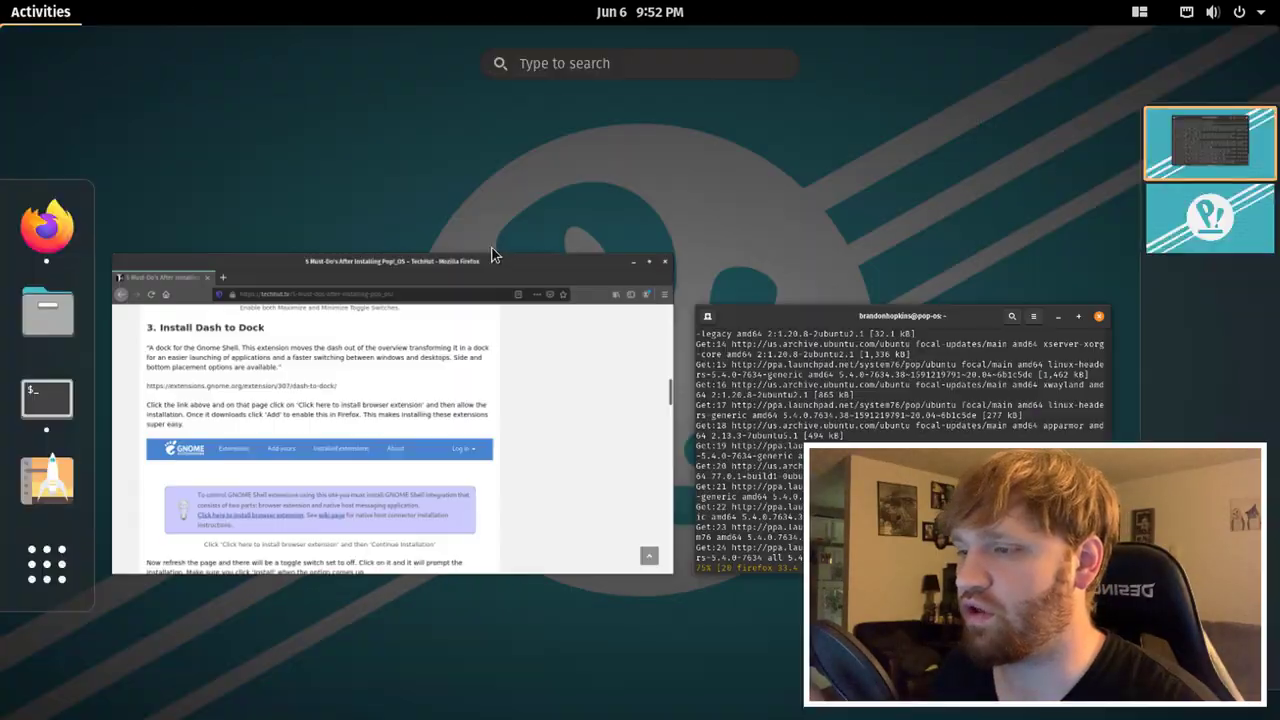
pyautogui.click(440, 383)
pyautogui.scroll(2, 162, 308)
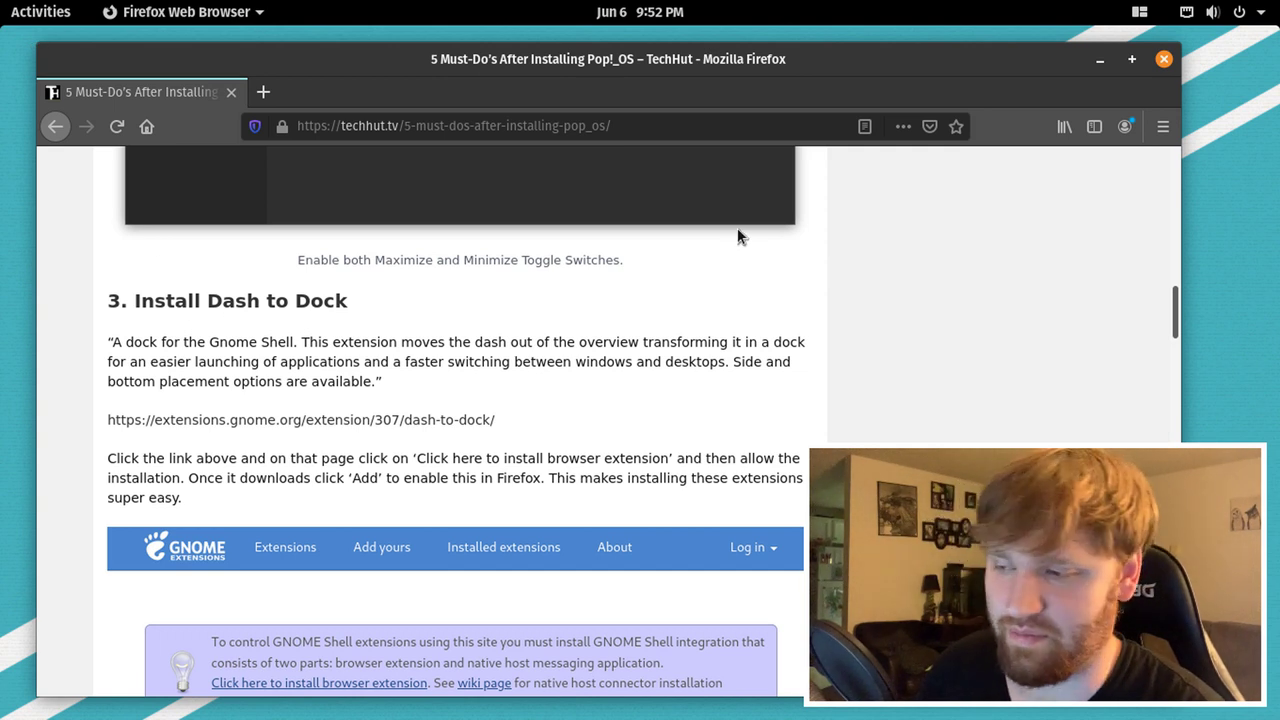
# Open the Dash to Dock extension page from the article and add the GNOME Shell integration add-on to Firefox.
pyautogui.click(160, 425)
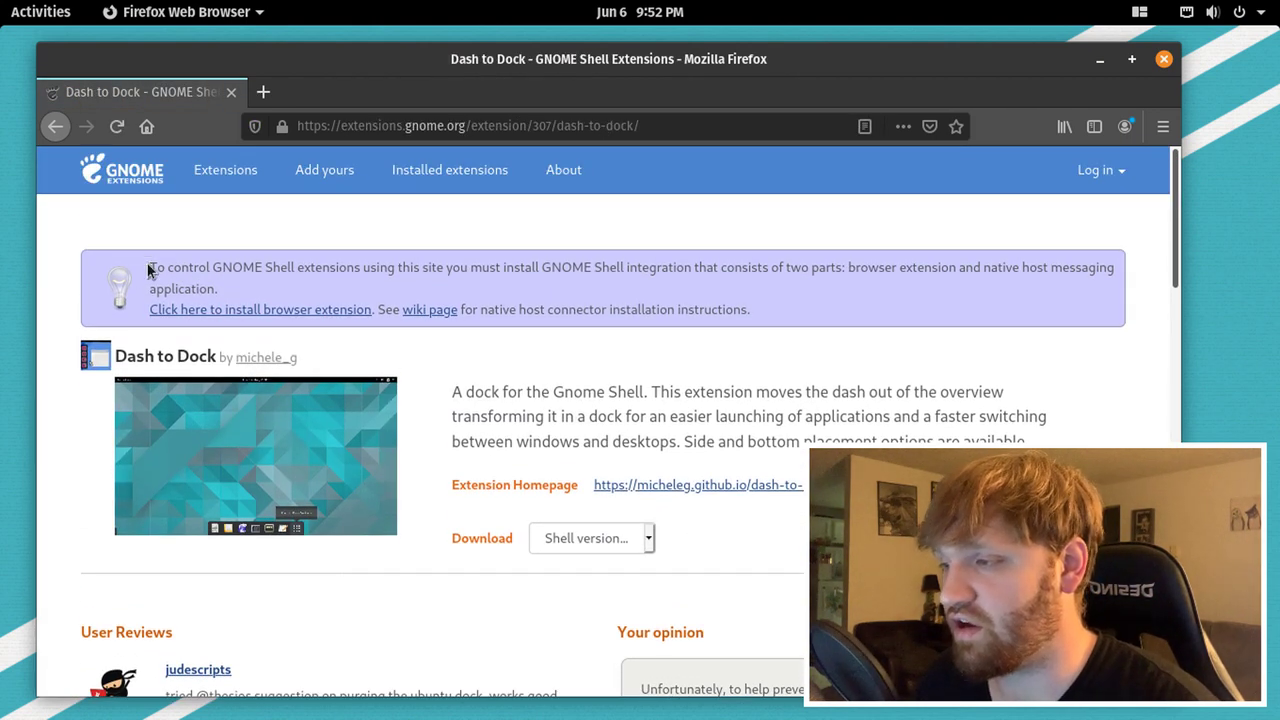
pyautogui.moveTo(147, 269); pyautogui.dragTo(541, 270)
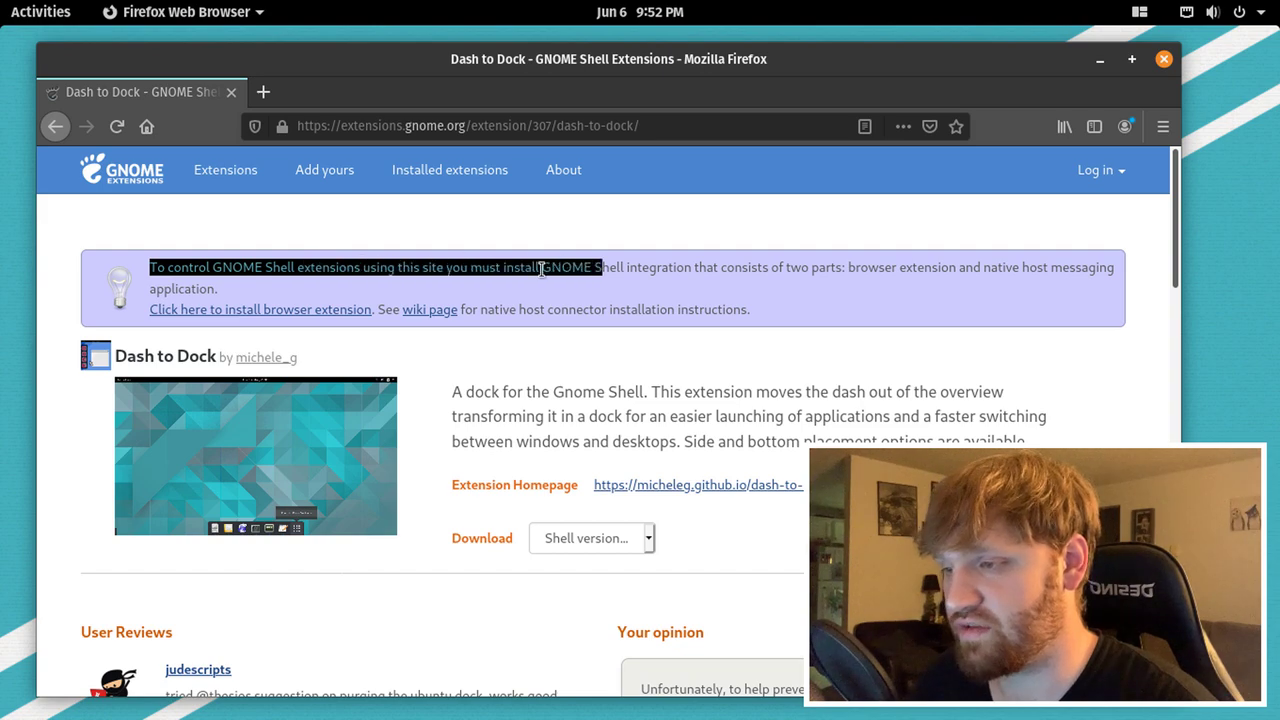
pyautogui.click(632, 285)
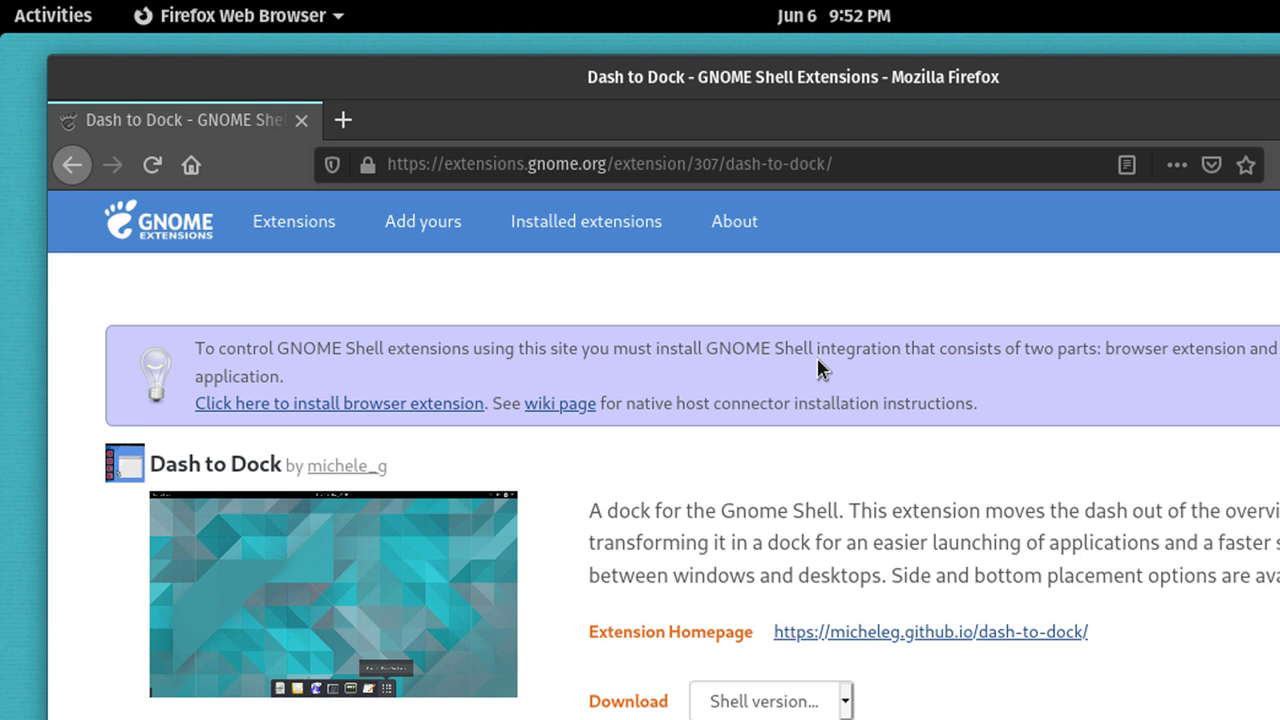
pyautogui.click(343, 414)
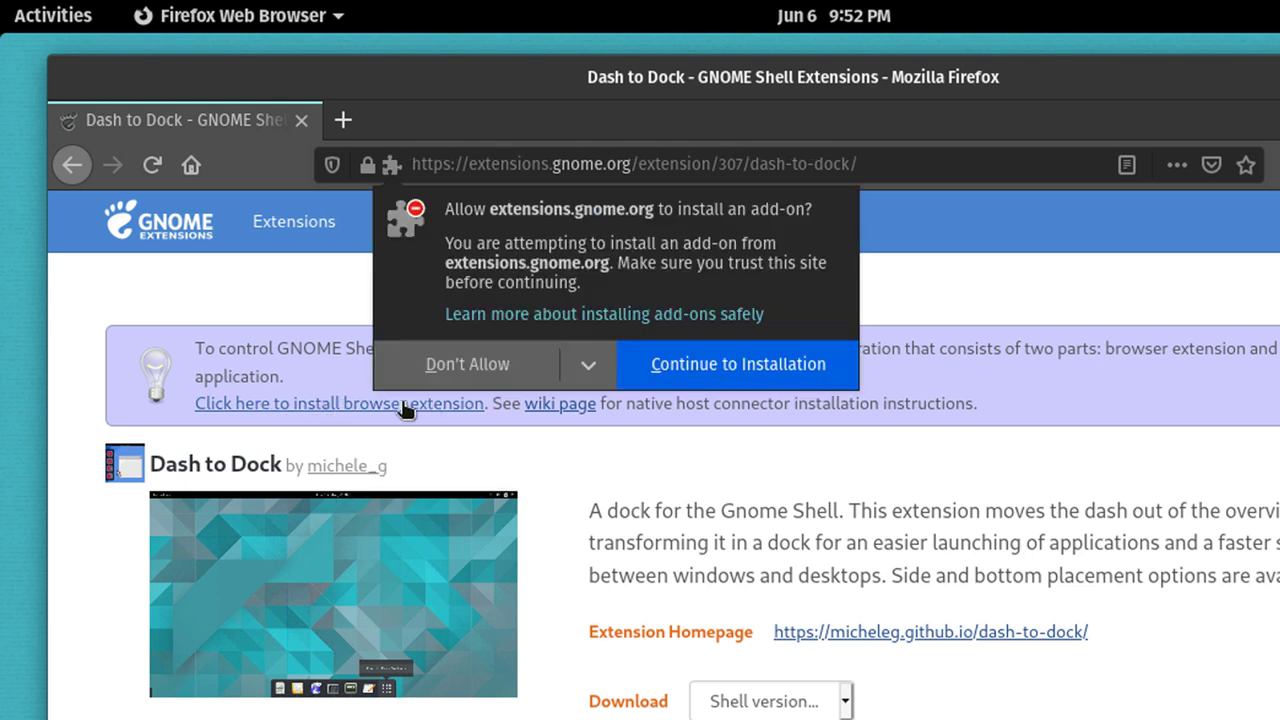
pyautogui.click(765, 362)
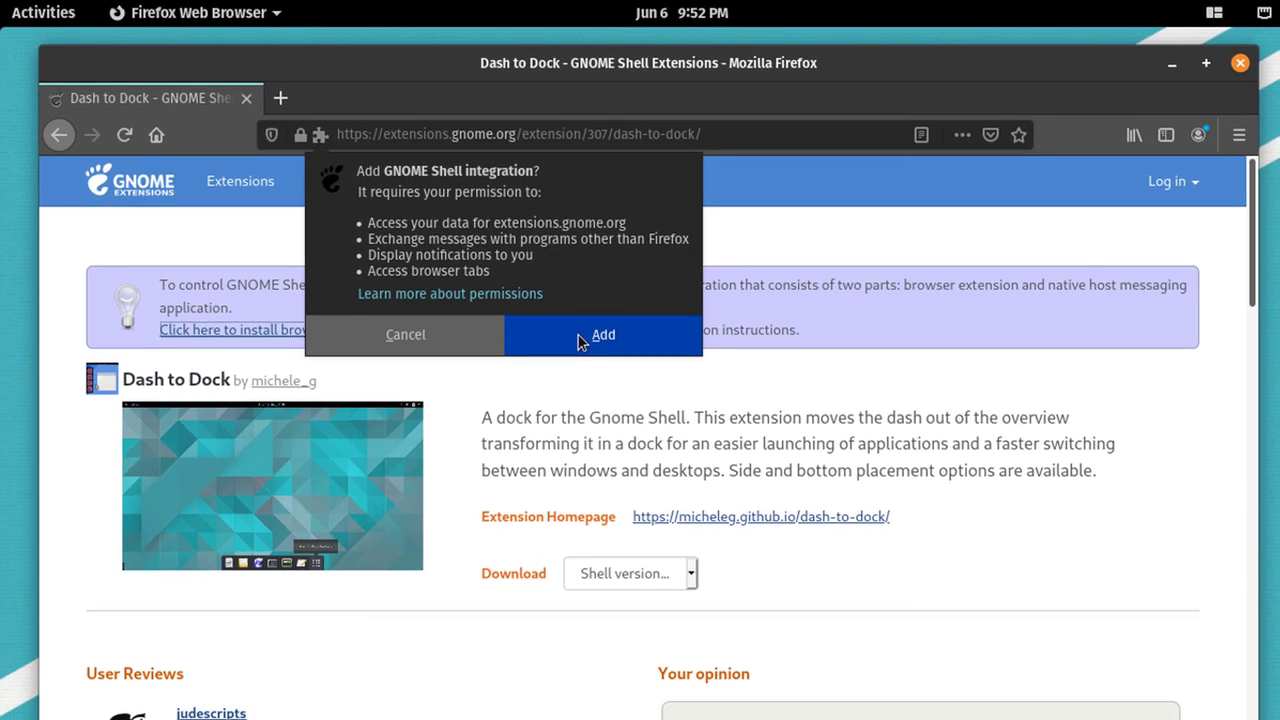
pyautogui.click(578, 335)
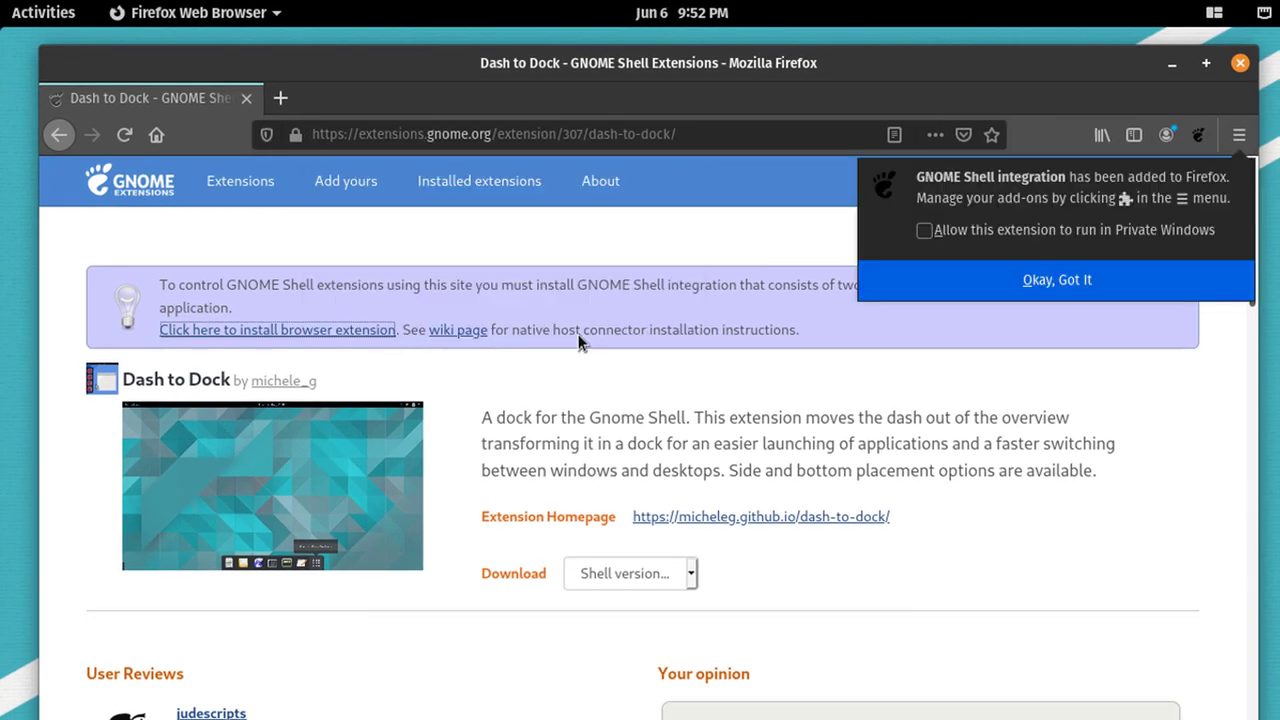
pyautogui.click(1069, 281)
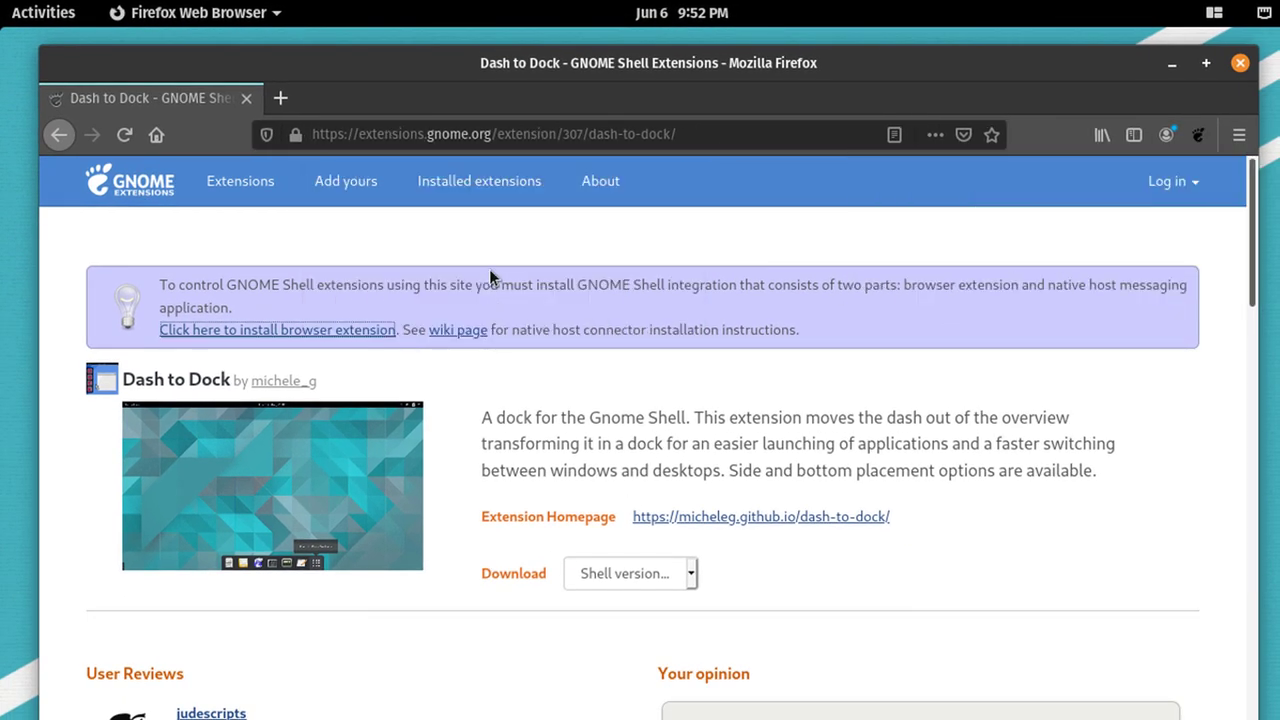
# Reload the extension page, switch on and install Dash to Dock, and move the browser window clear of the dock.
pyautogui.click(125, 135)
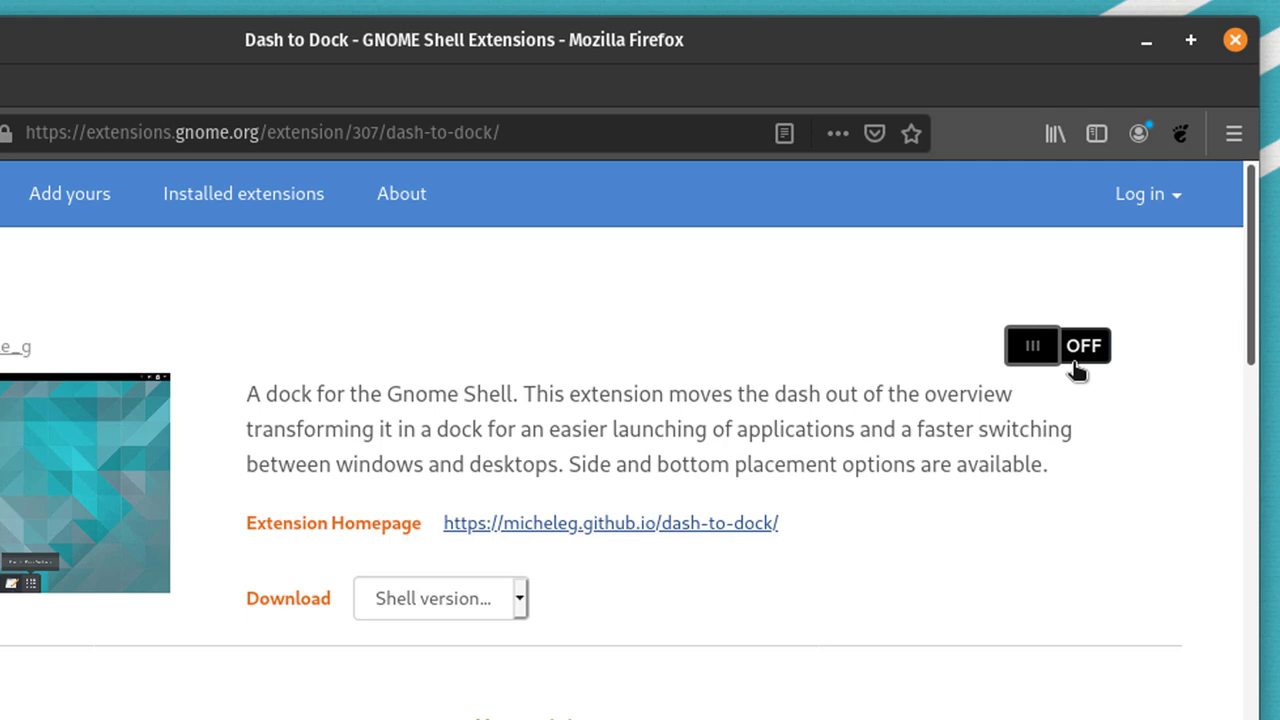
pyautogui.click(1040, 350)
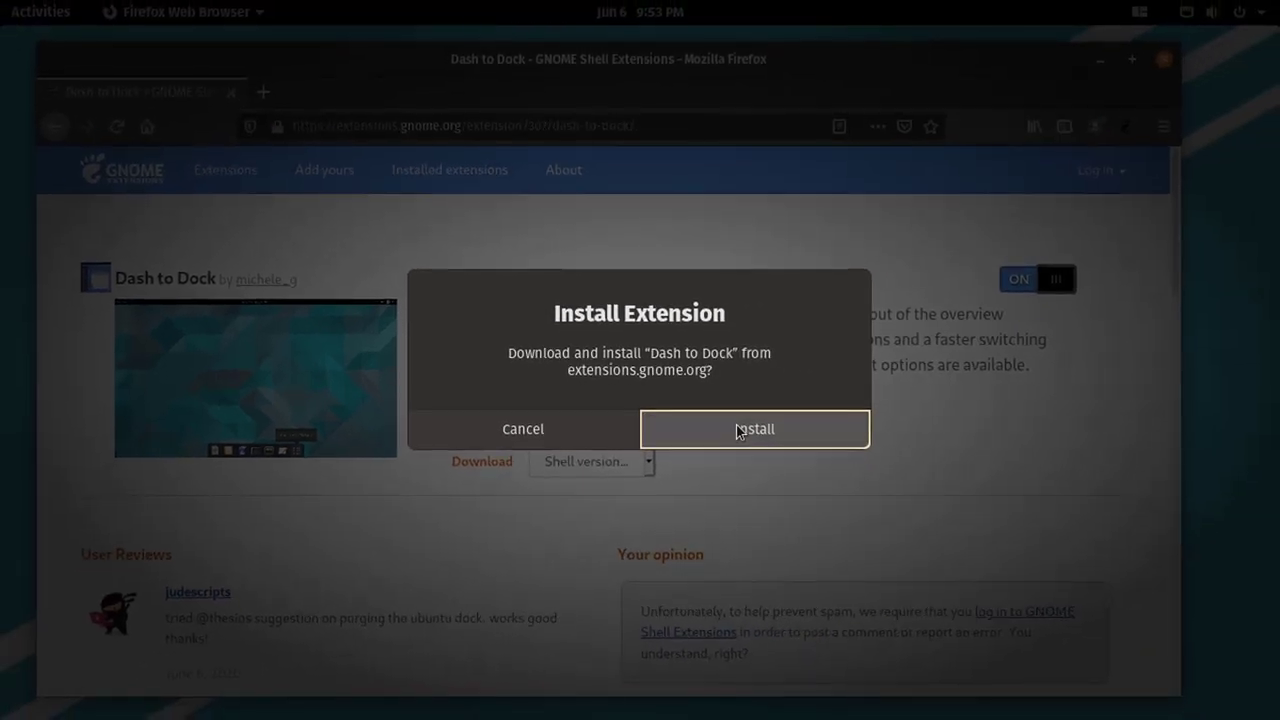
pyautogui.click(805, 458)
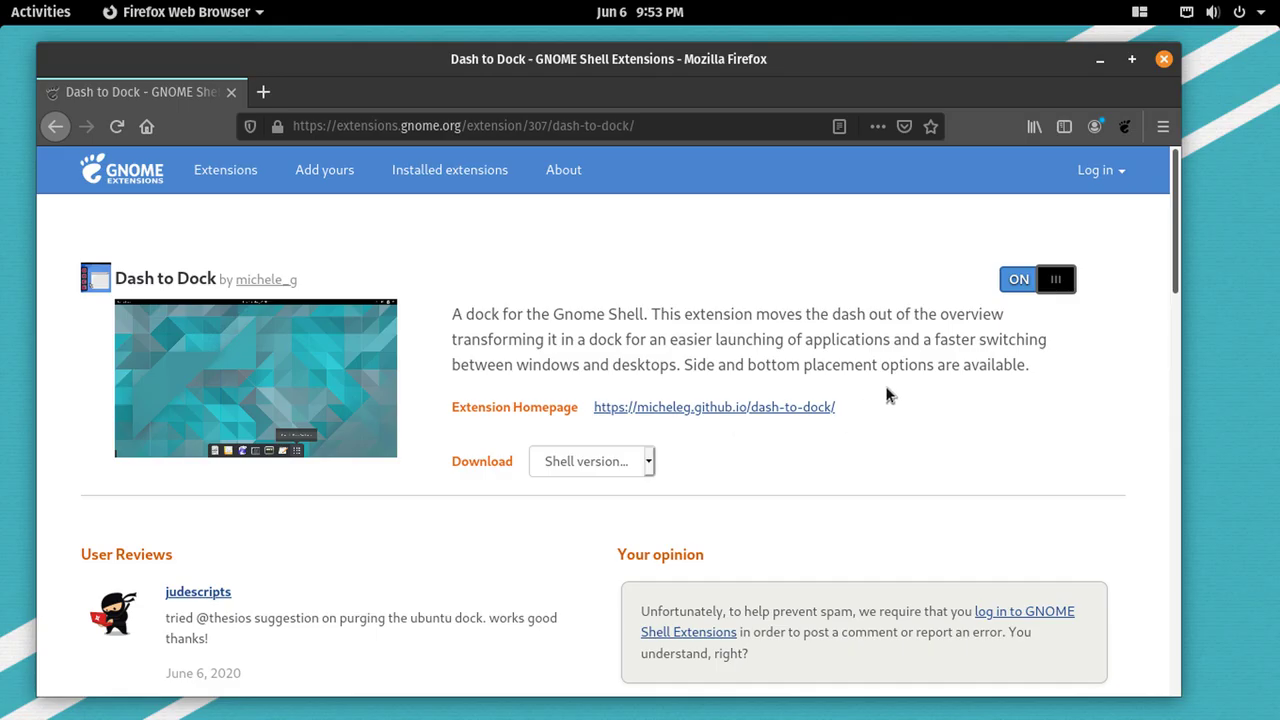
pyautogui.moveTo(374, 59); pyautogui.dragTo(480, 70)
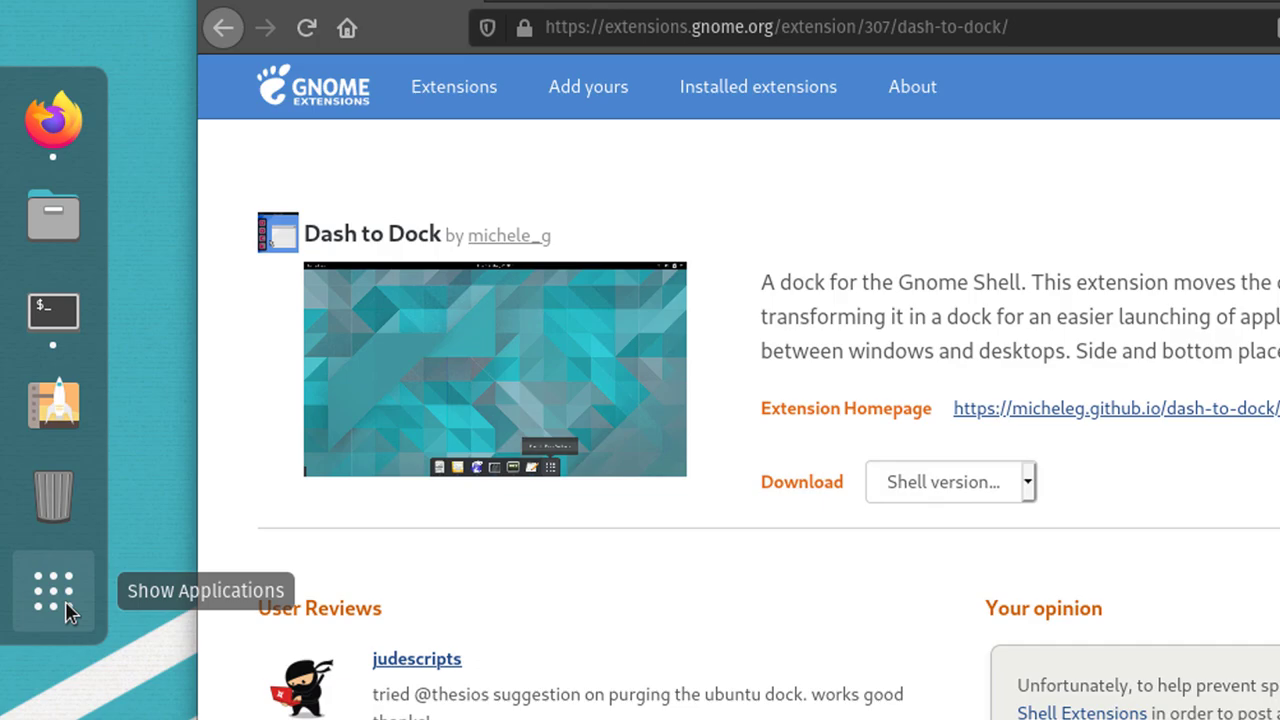
# Open Dash to Dock Settings from the dock's Show Applications icon and move the settings window clear of the dock.
pyautogui.click(65, 597)
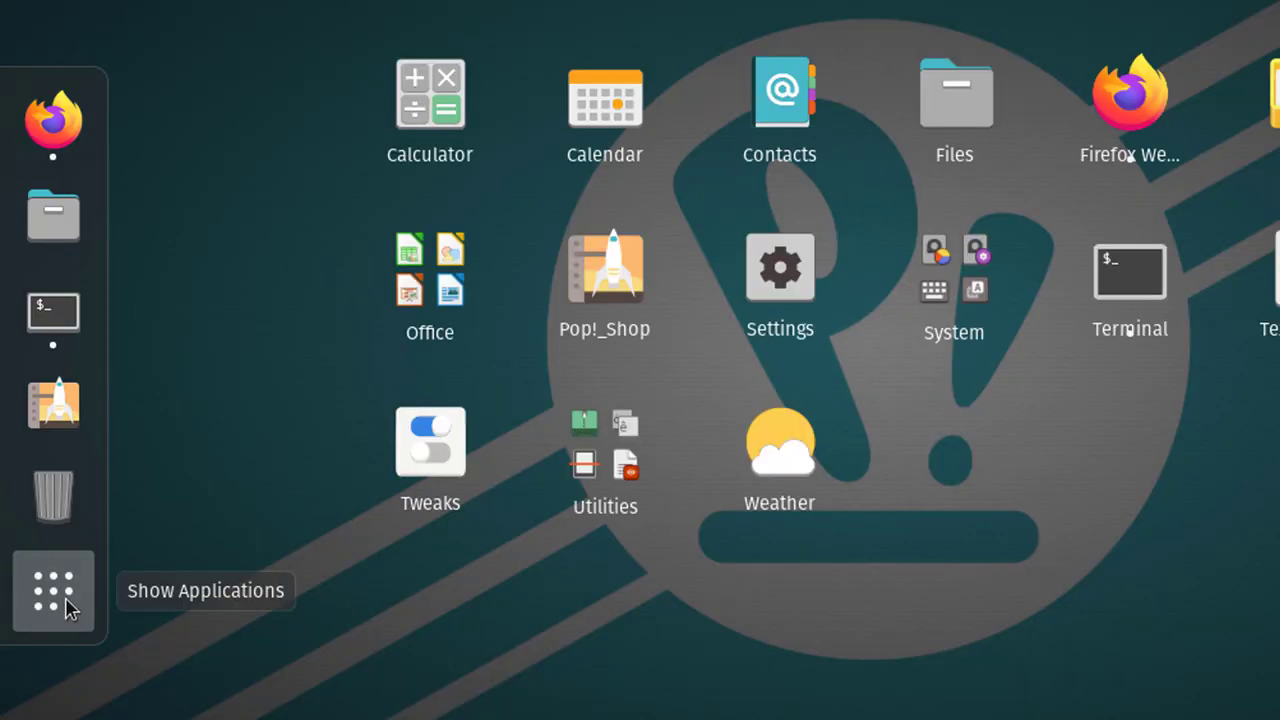
pyautogui.click(65, 605)
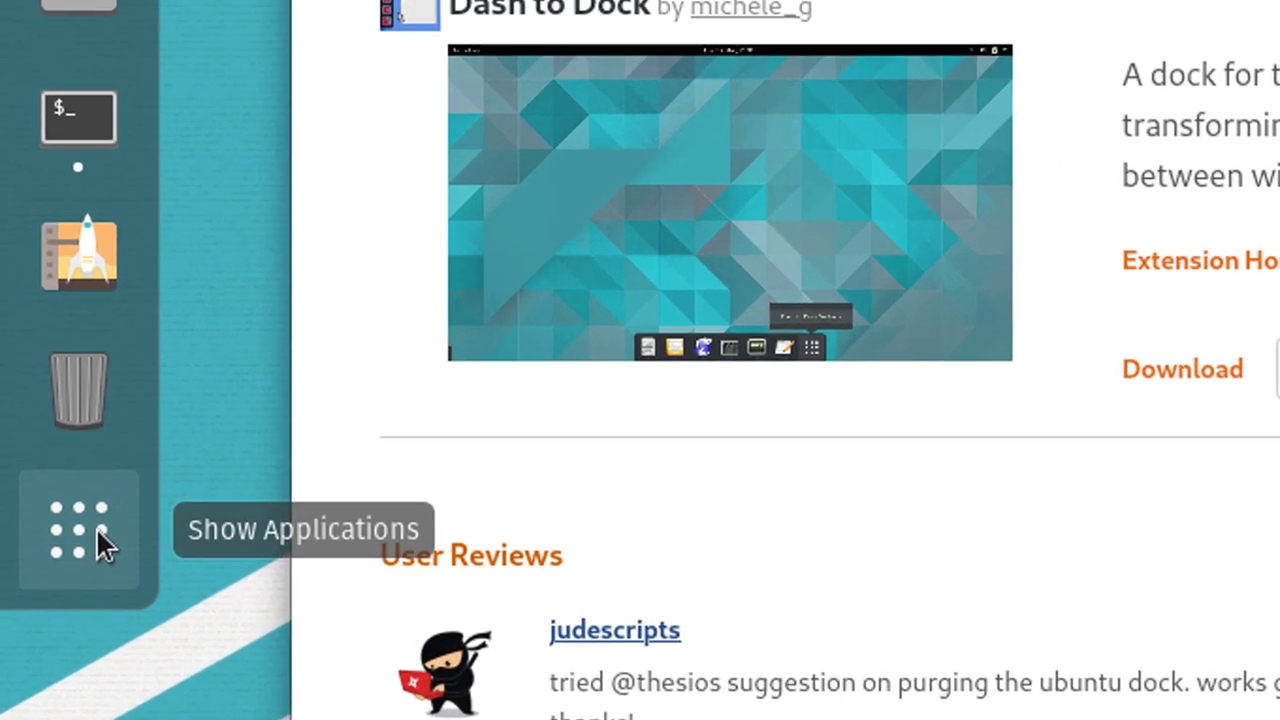
pyautogui.rightClick(65, 590)
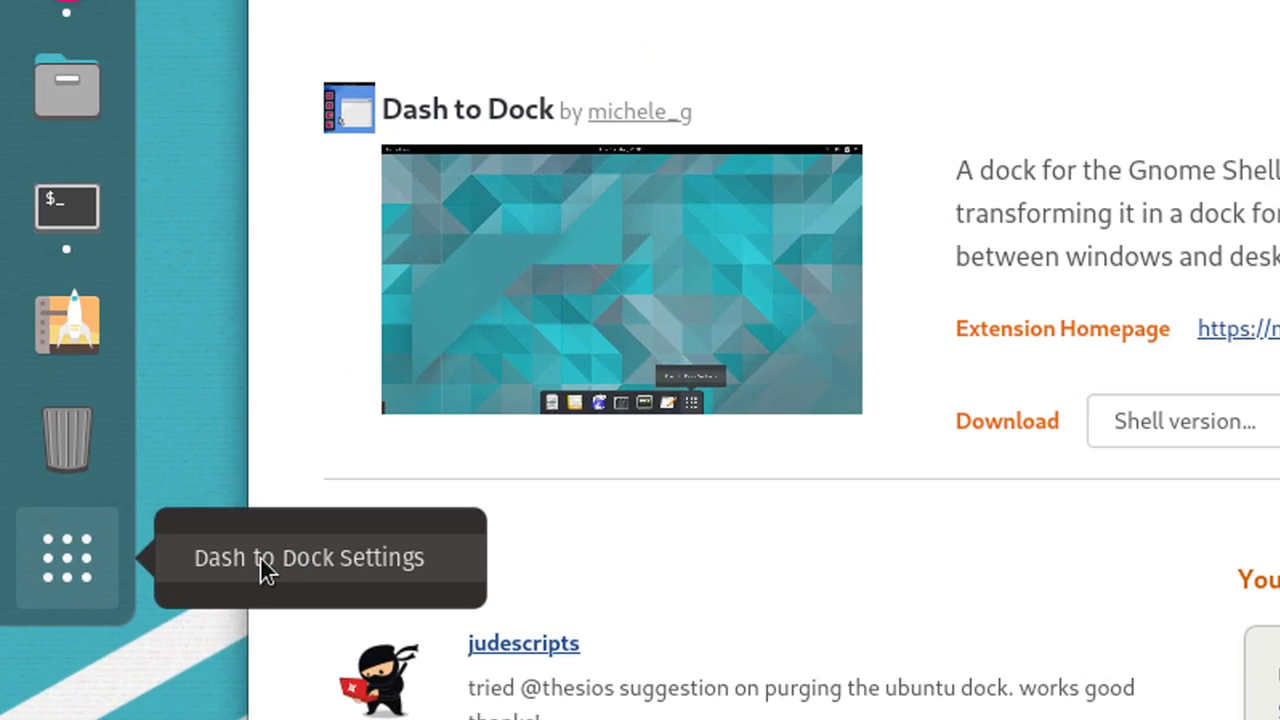
pyautogui.click(293, 516)
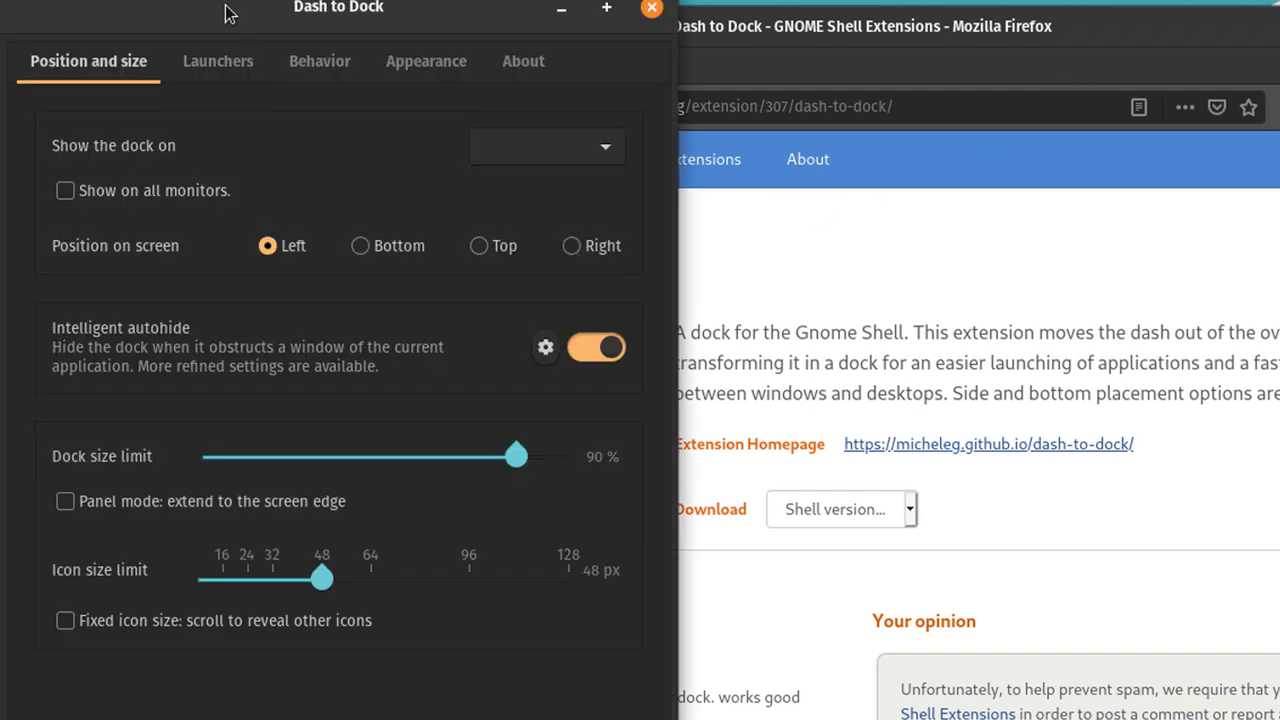
pyautogui.moveTo(222, 30); pyautogui.dragTo(517, 20)
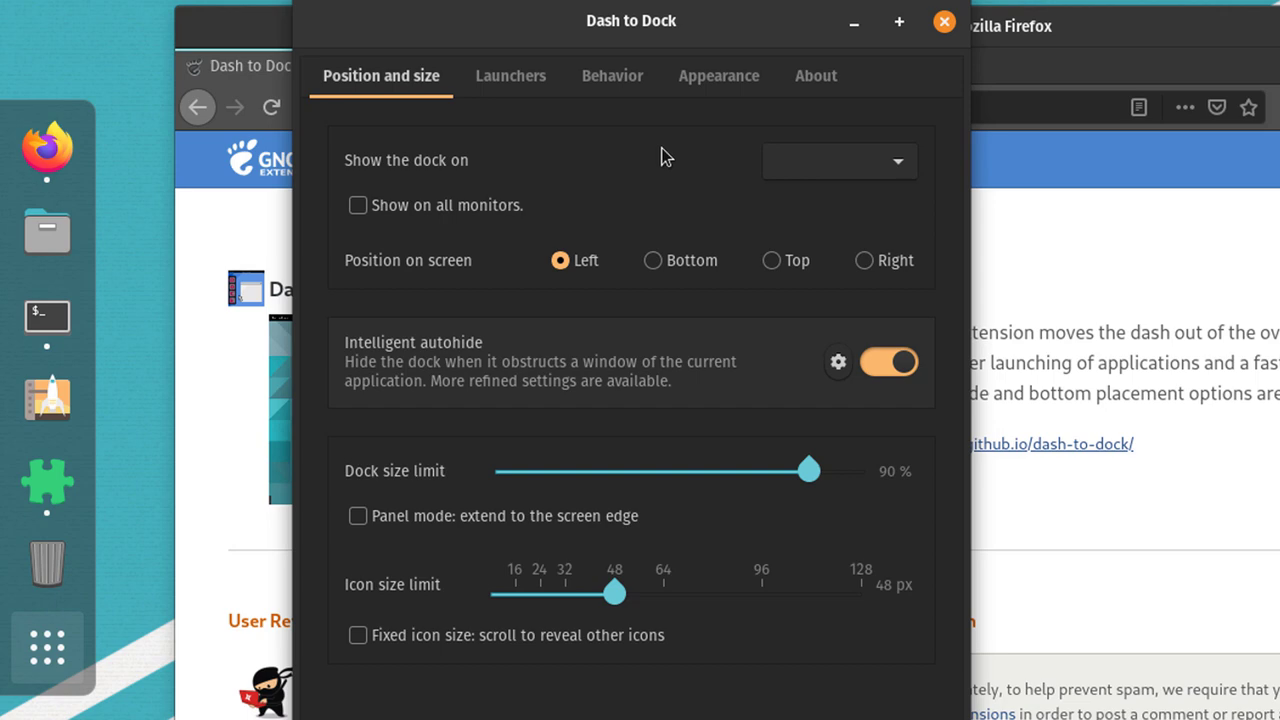
# Enable "Panel mode: extend to the screen edge" for the dock and reduce its icon size limit.
pyautogui.click(726, 80)
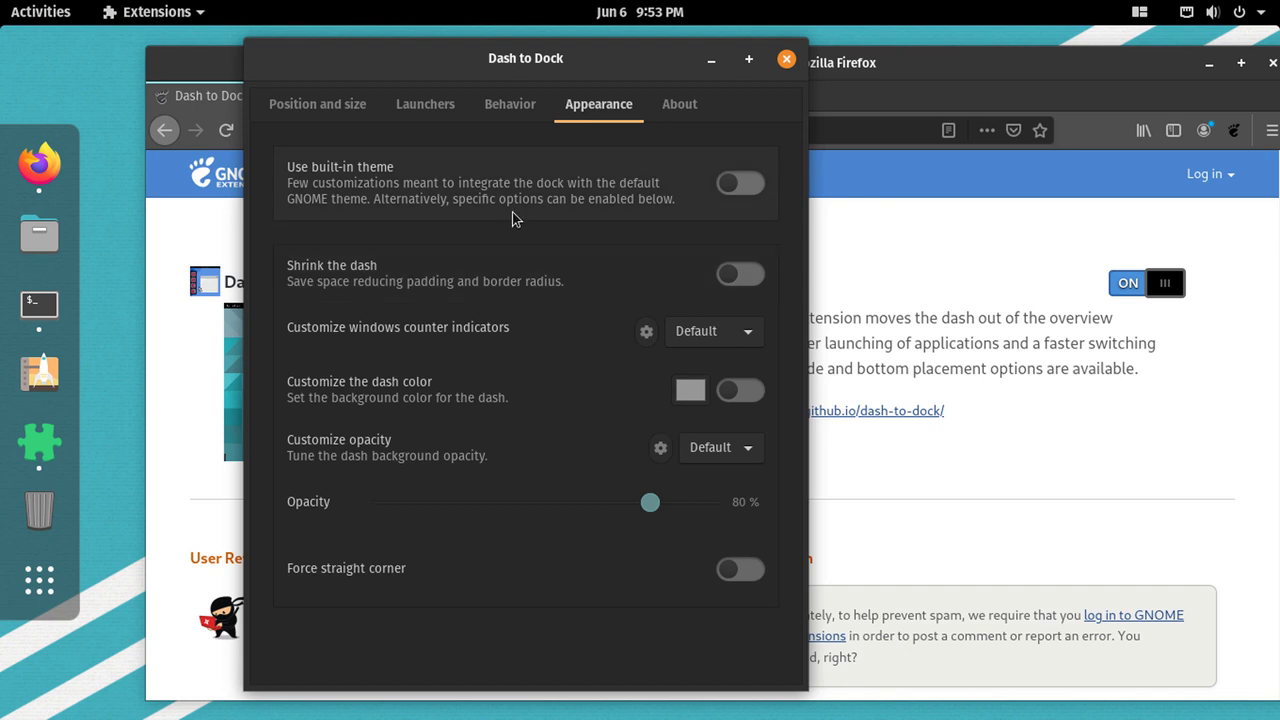
pyautogui.click(353, 110)
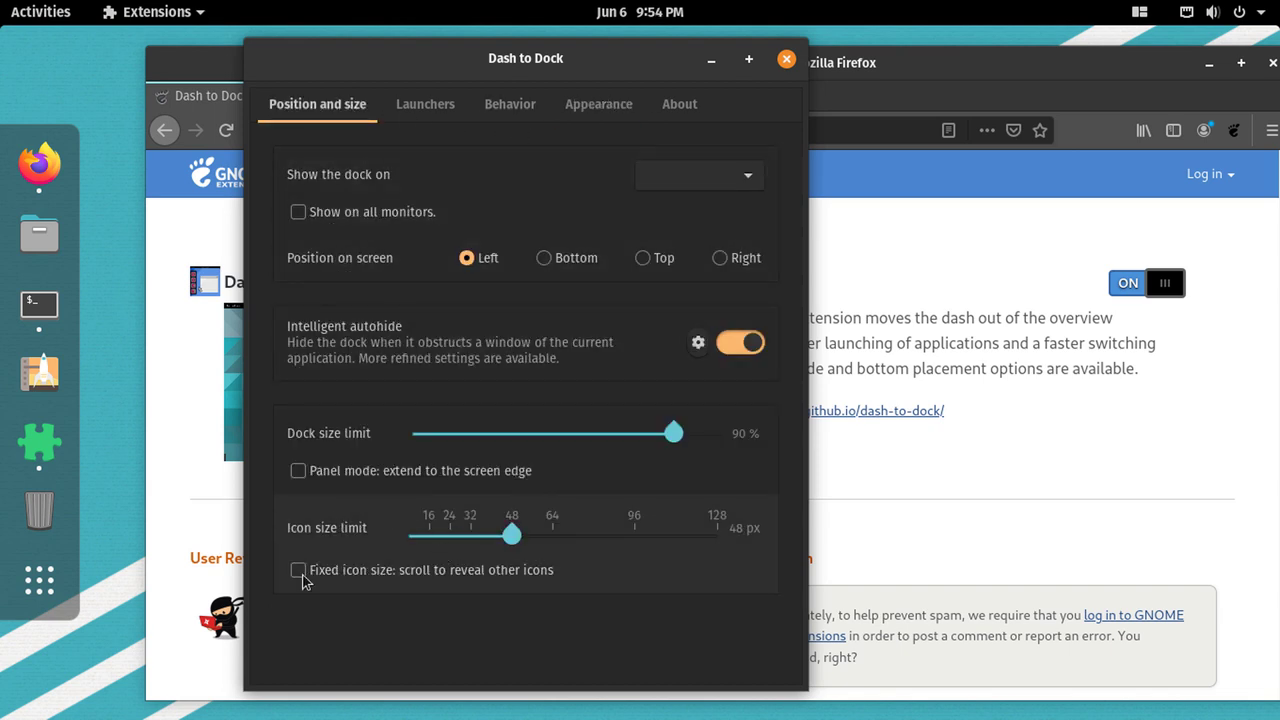
pyautogui.click(297, 471)
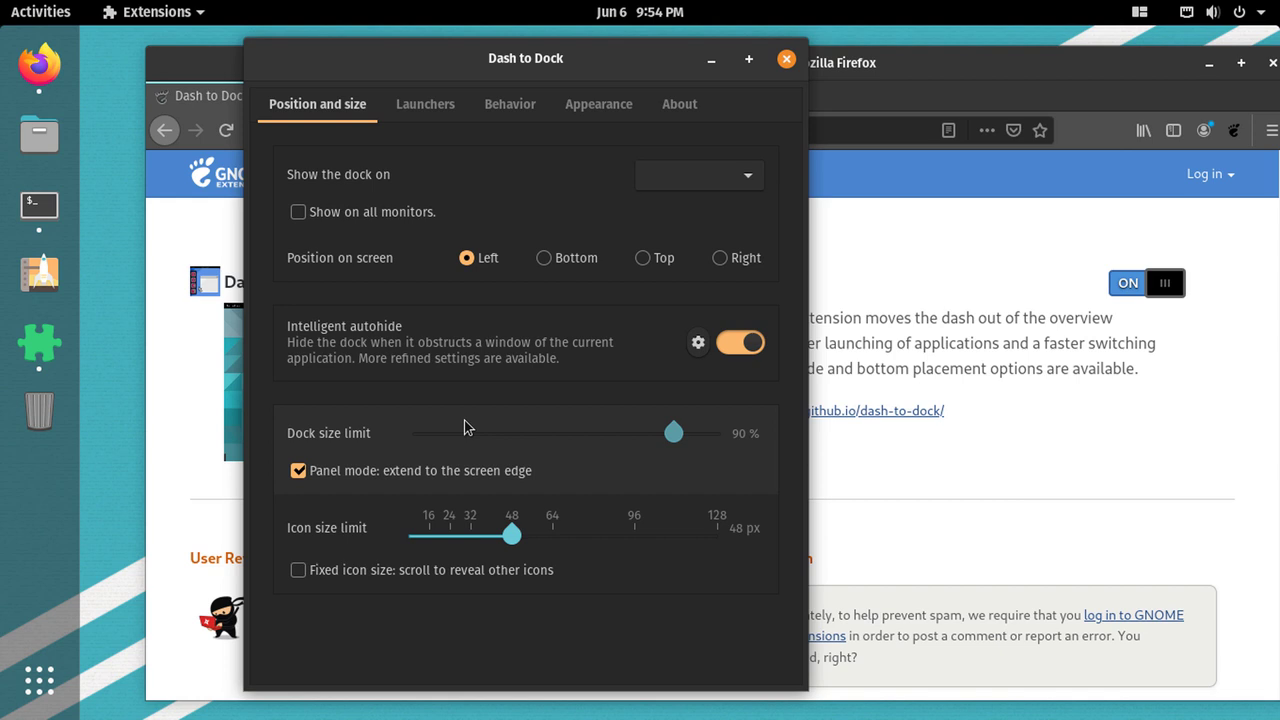
pyautogui.moveTo(515, 542); pyautogui.dragTo(478, 535)
# Review the Launchers, Behavior and Appearance options of Dash to Dock and close its settings.
pyautogui.click(428, 104)
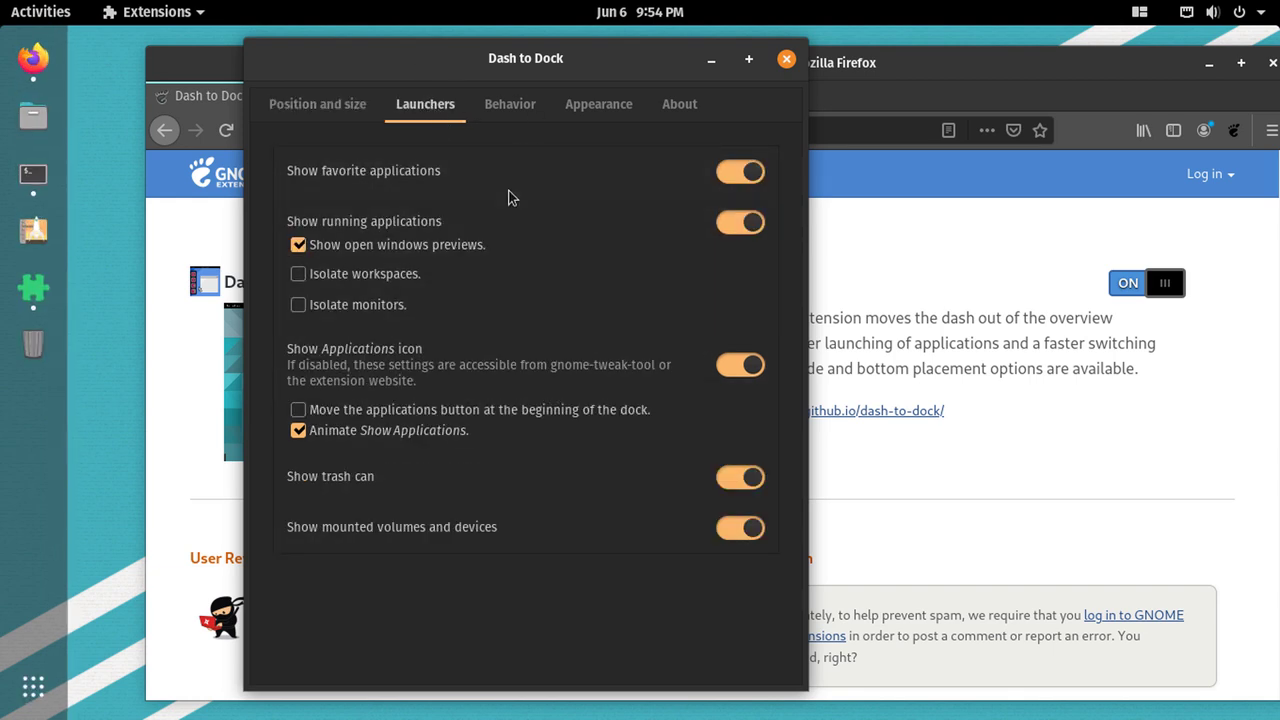
pyautogui.click(505, 116)
pyautogui.click(610, 114)
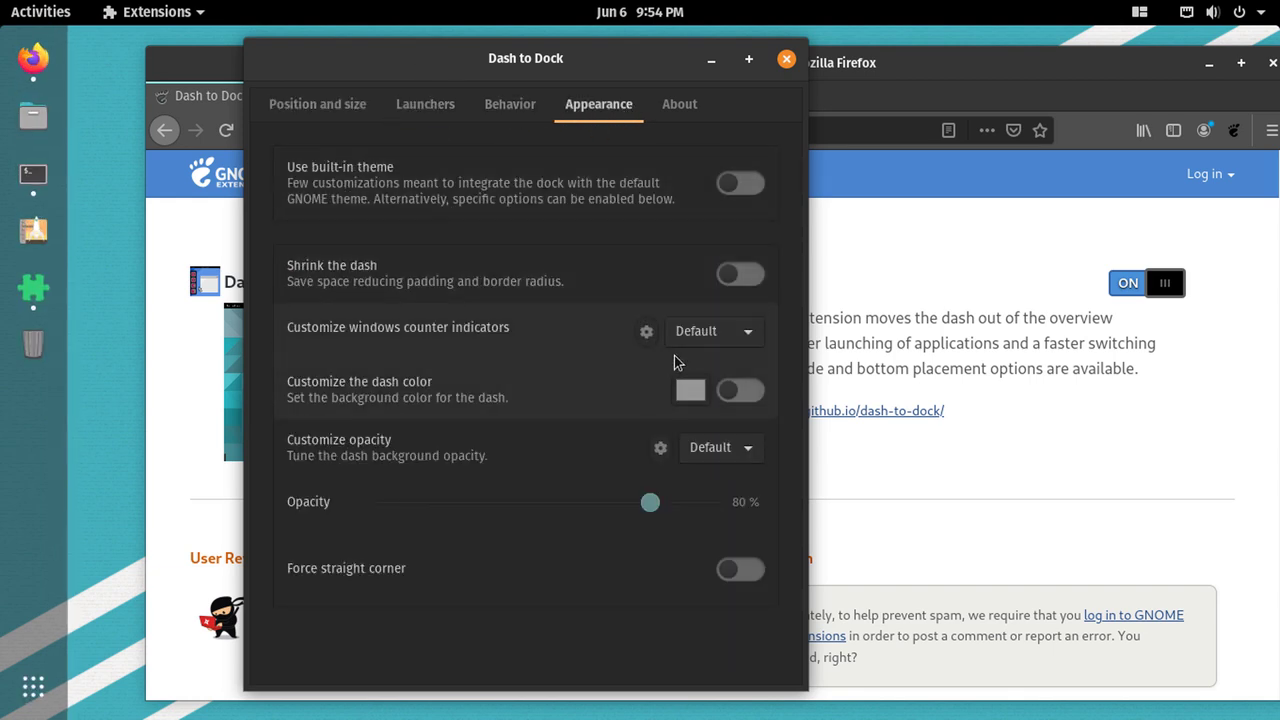
pyautogui.click(786, 60)
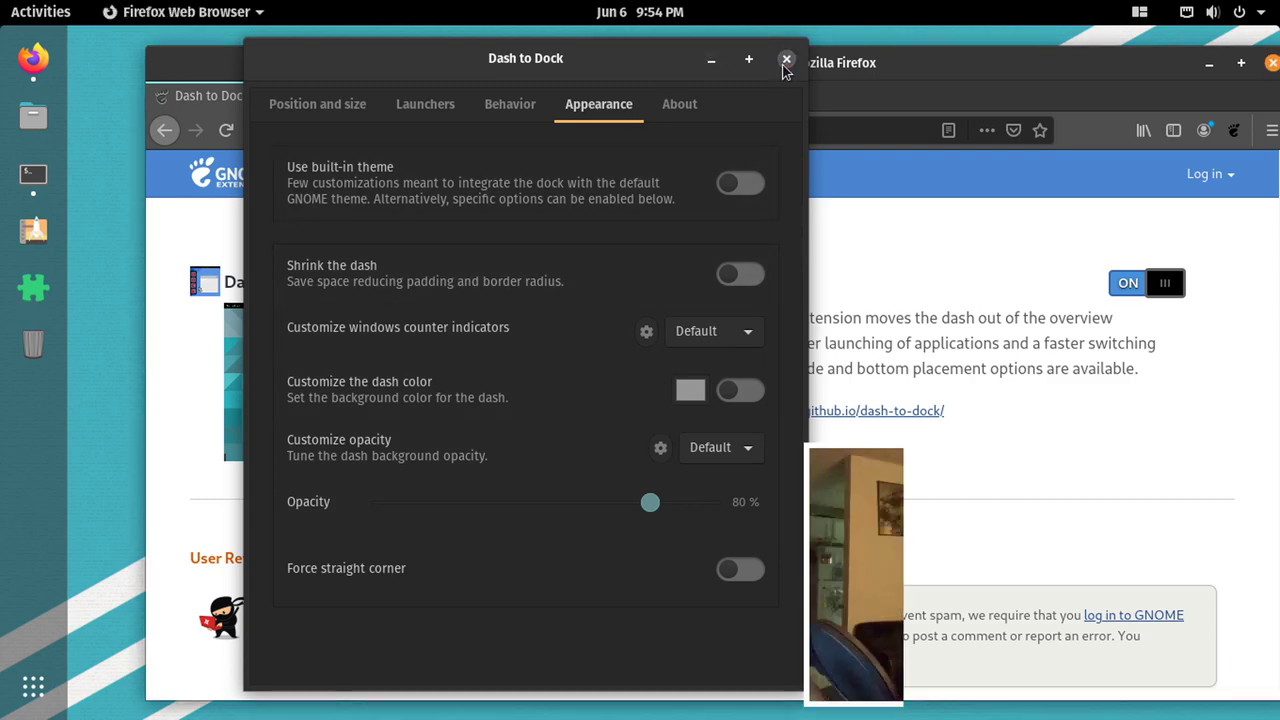
# Return to the TechHut article in Firefox and show its section "4. Load up on Apps".
pyautogui.click(163, 131)
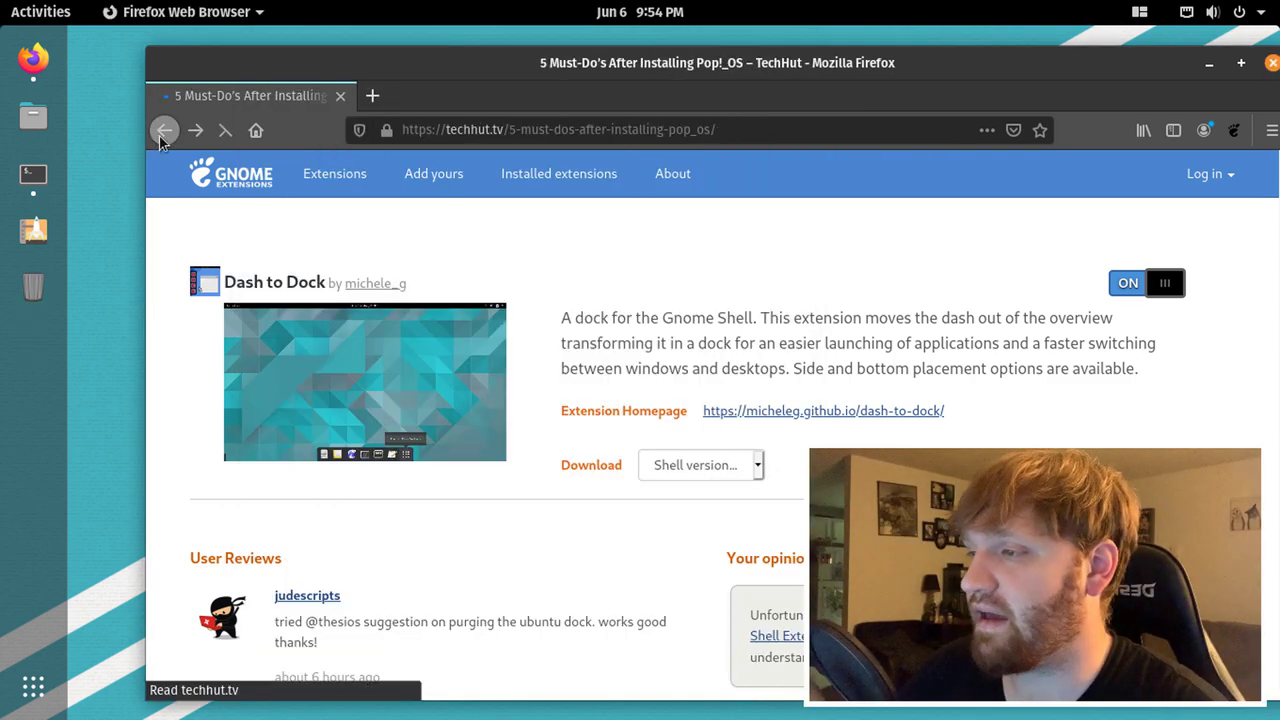
pyautogui.click(163, 131)
pyautogui.click(195, 130)
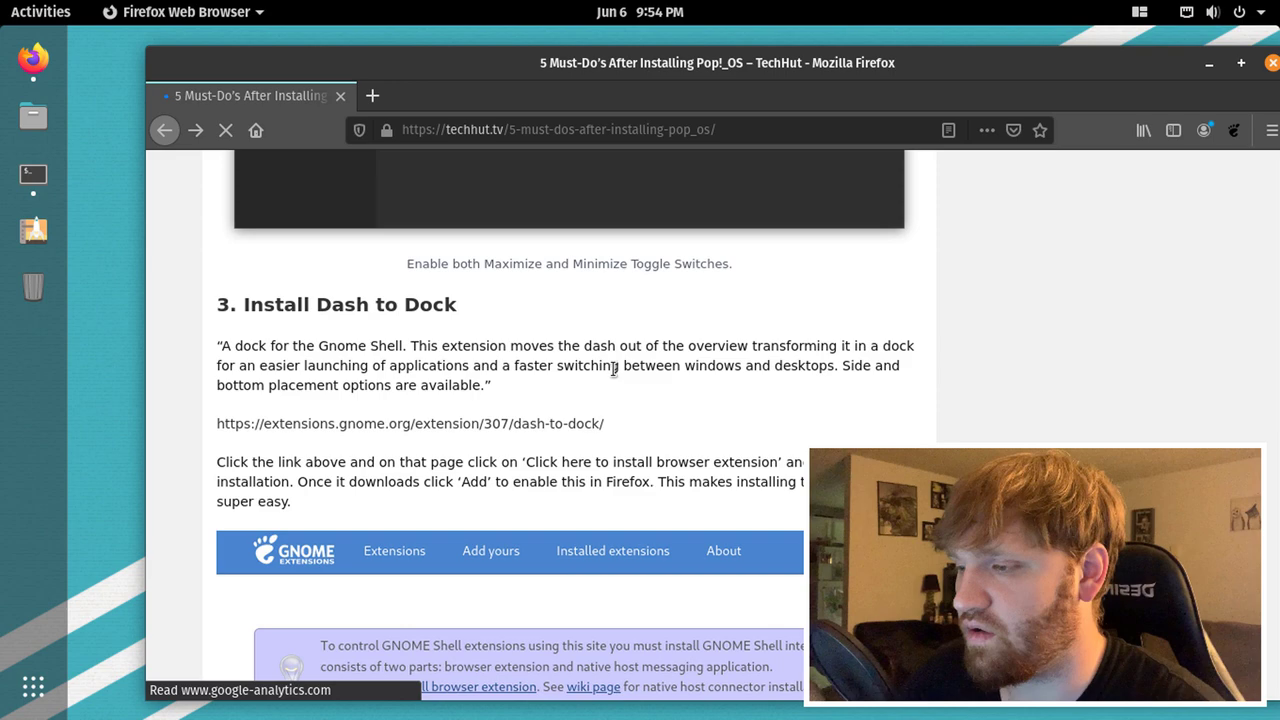
pyautogui.scroll(-10, 614, 368)
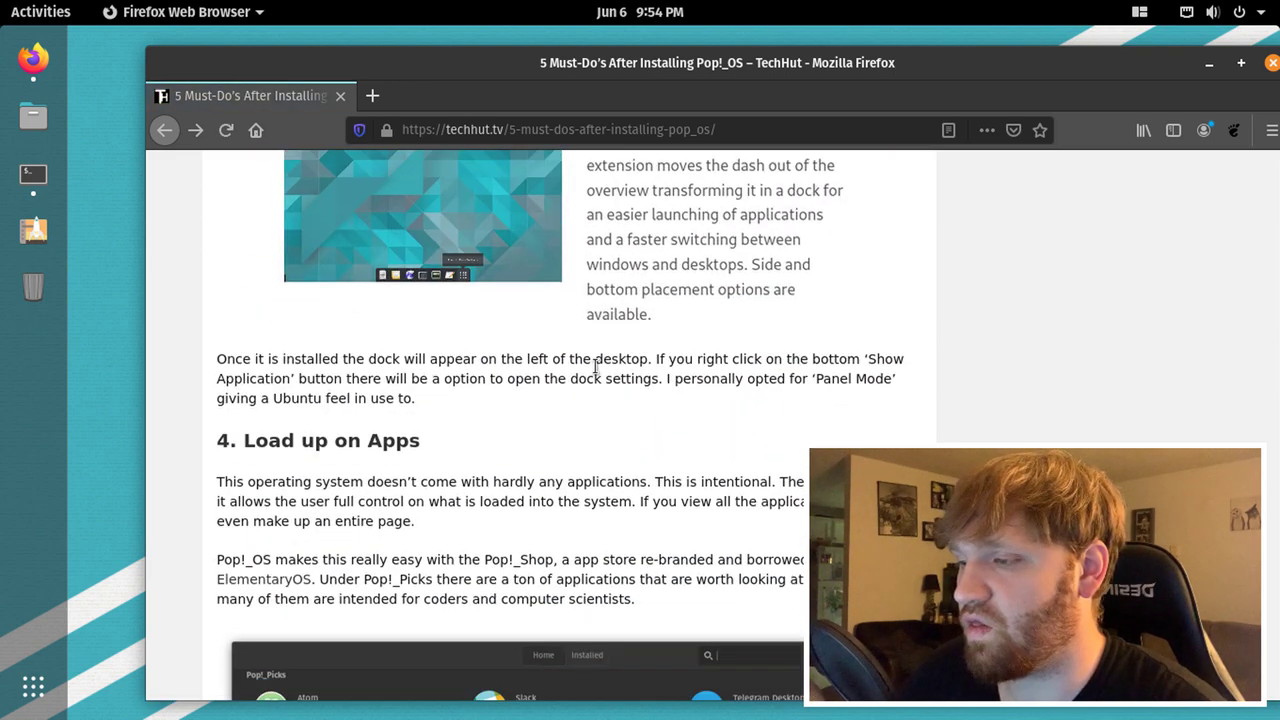
pyautogui.scroll(-5, 596, 368)
pyautogui.scroll(1, 594, 366)
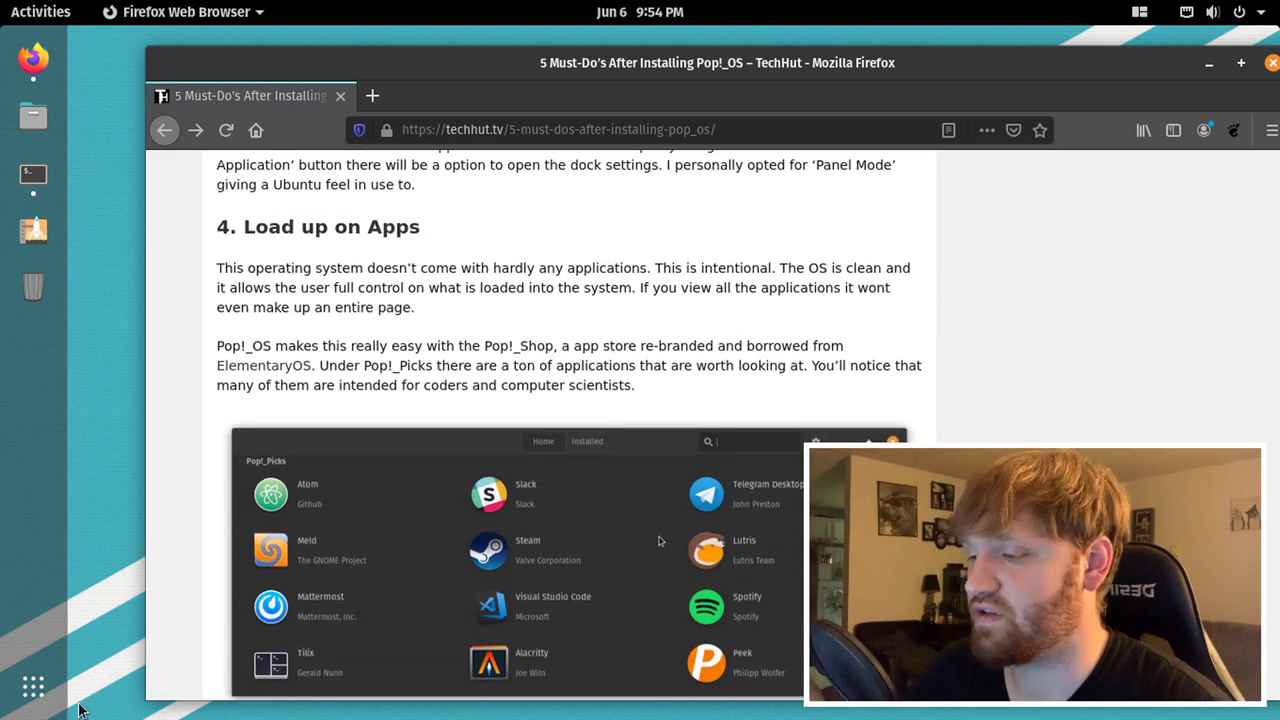
# Look over all installed applications in the overview, and return to the article's list of recommended apps.
pyautogui.click(33, 686)
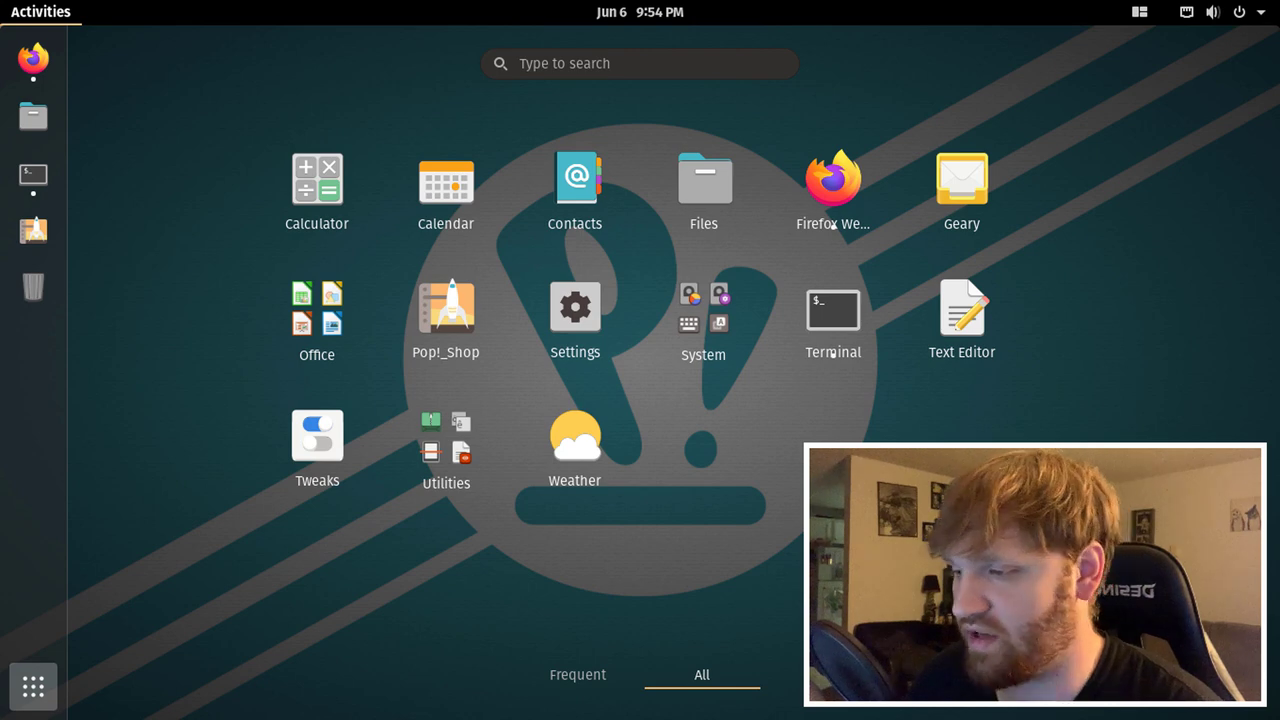
pyautogui.click(22, 690)
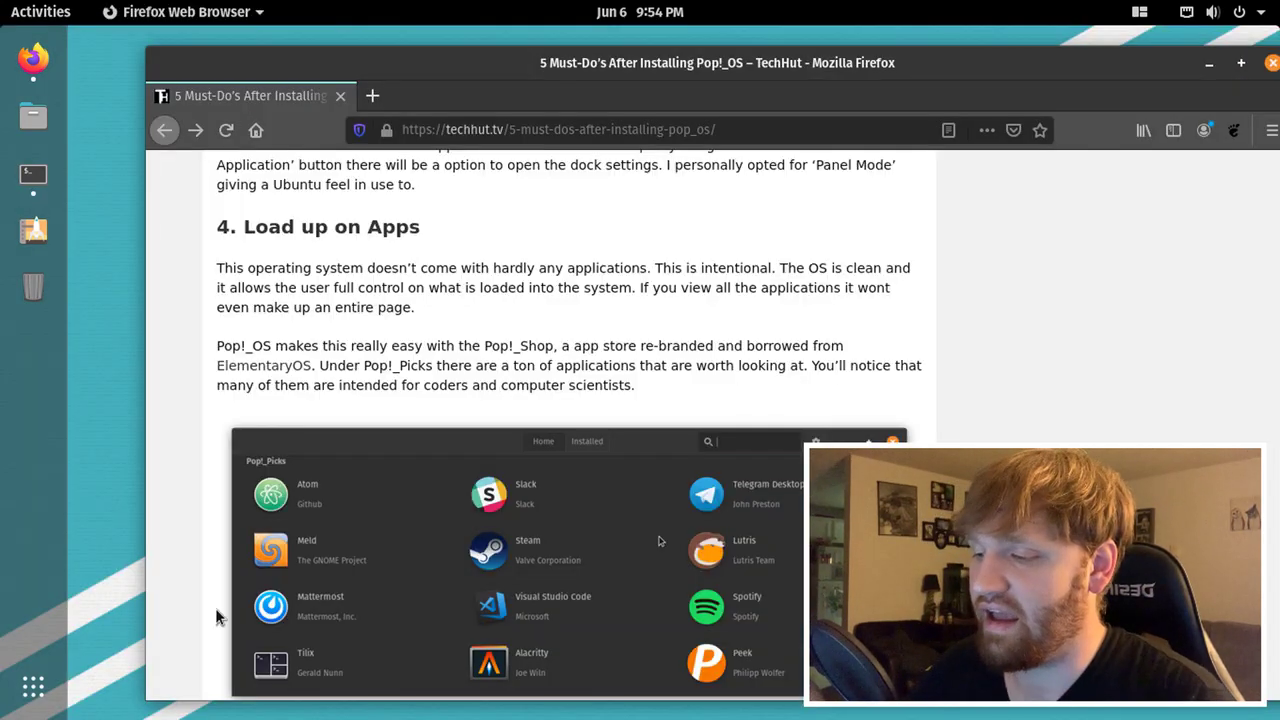
pyautogui.scroll(-3, 688, 432)
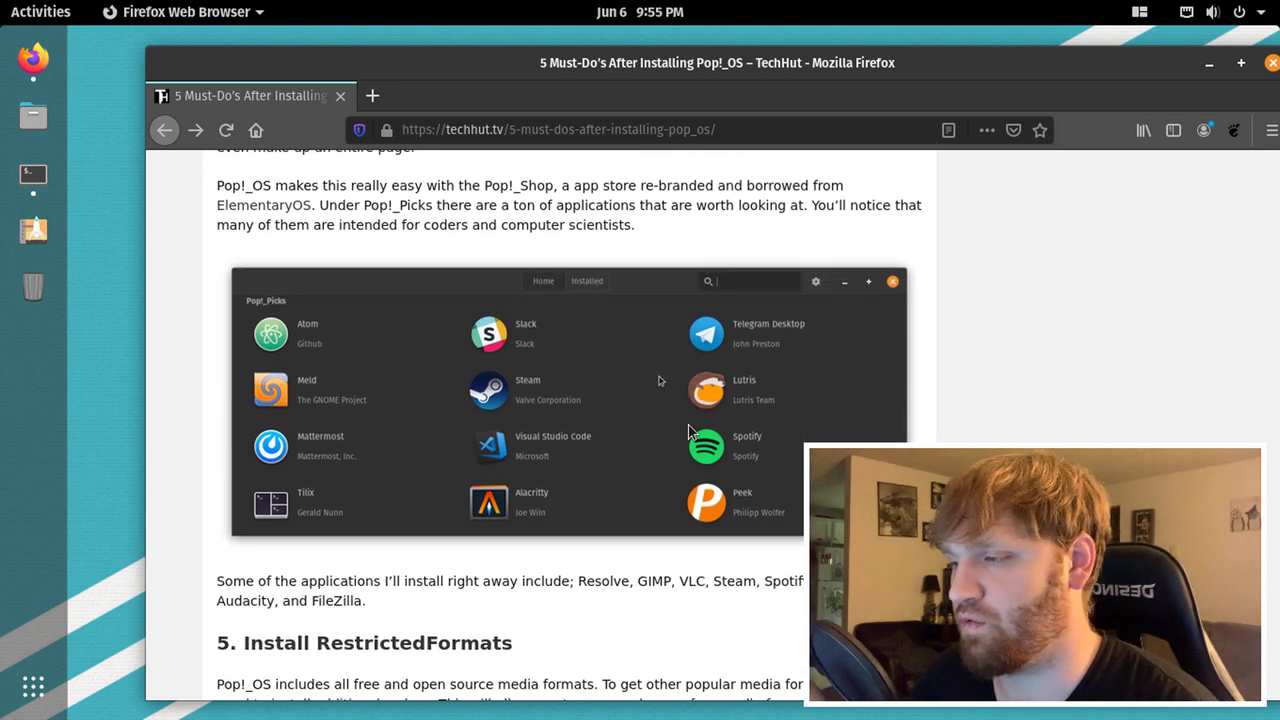
# Search the applications for "app", launch Pop!_Shop, and shrink and reposition its window beside the dock.
pyautogui.click(30, 688)
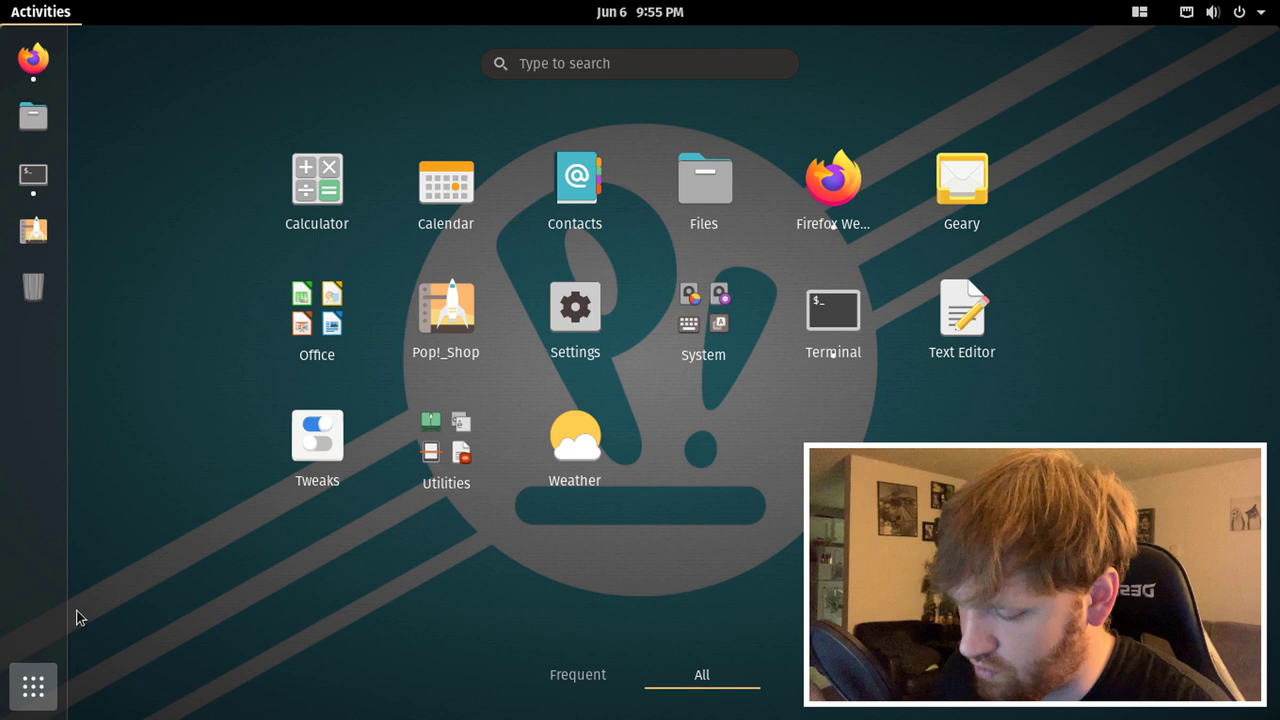
pyautogui.write('appl')
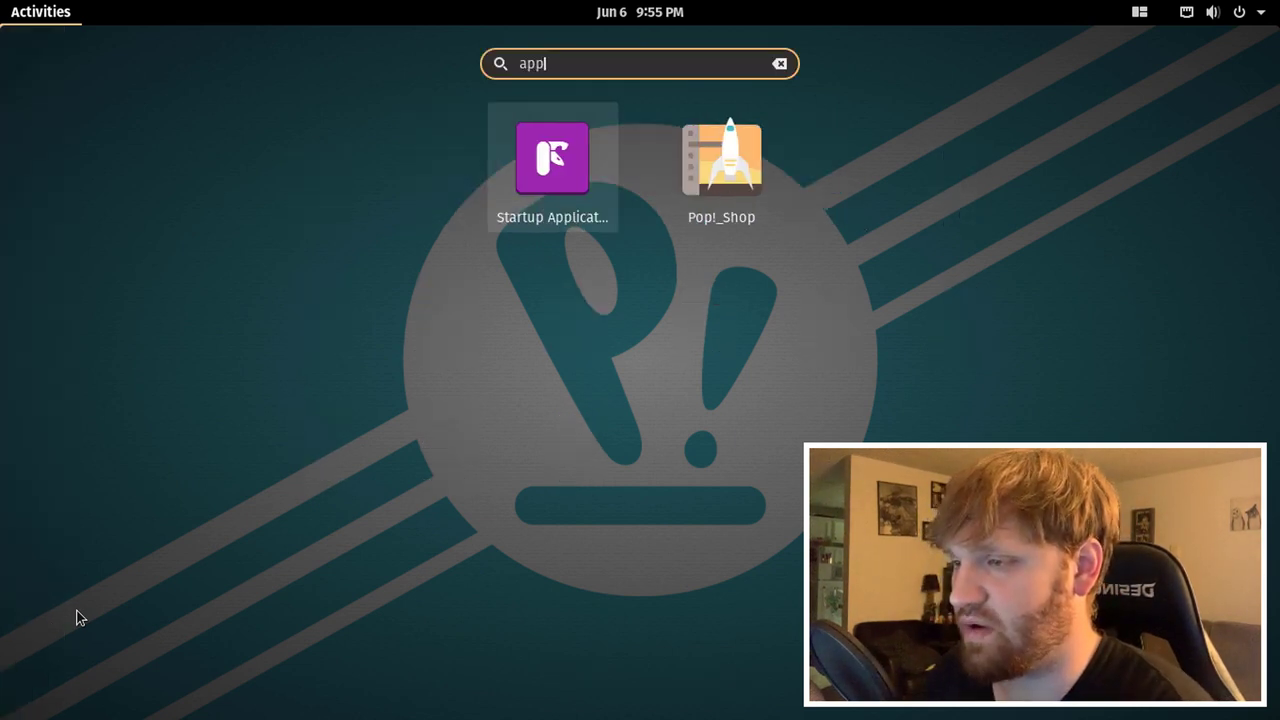
pyautogui.press('Tab')
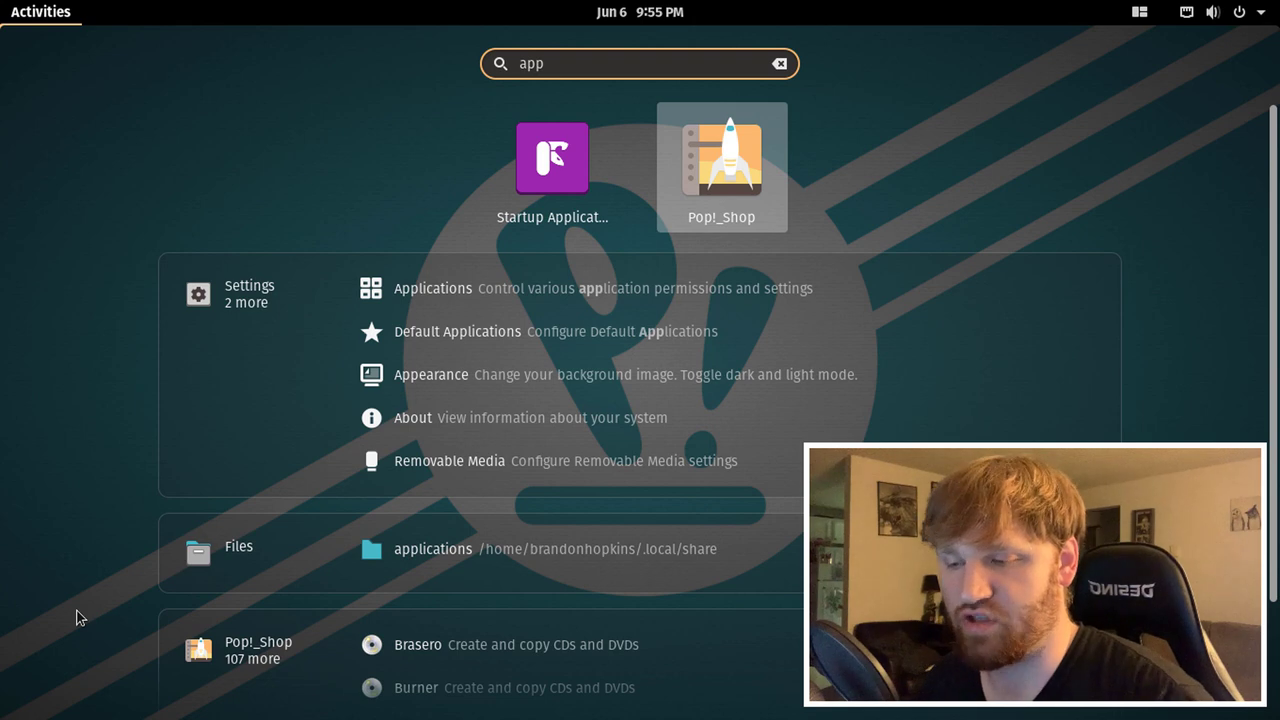
pyautogui.press('Return')
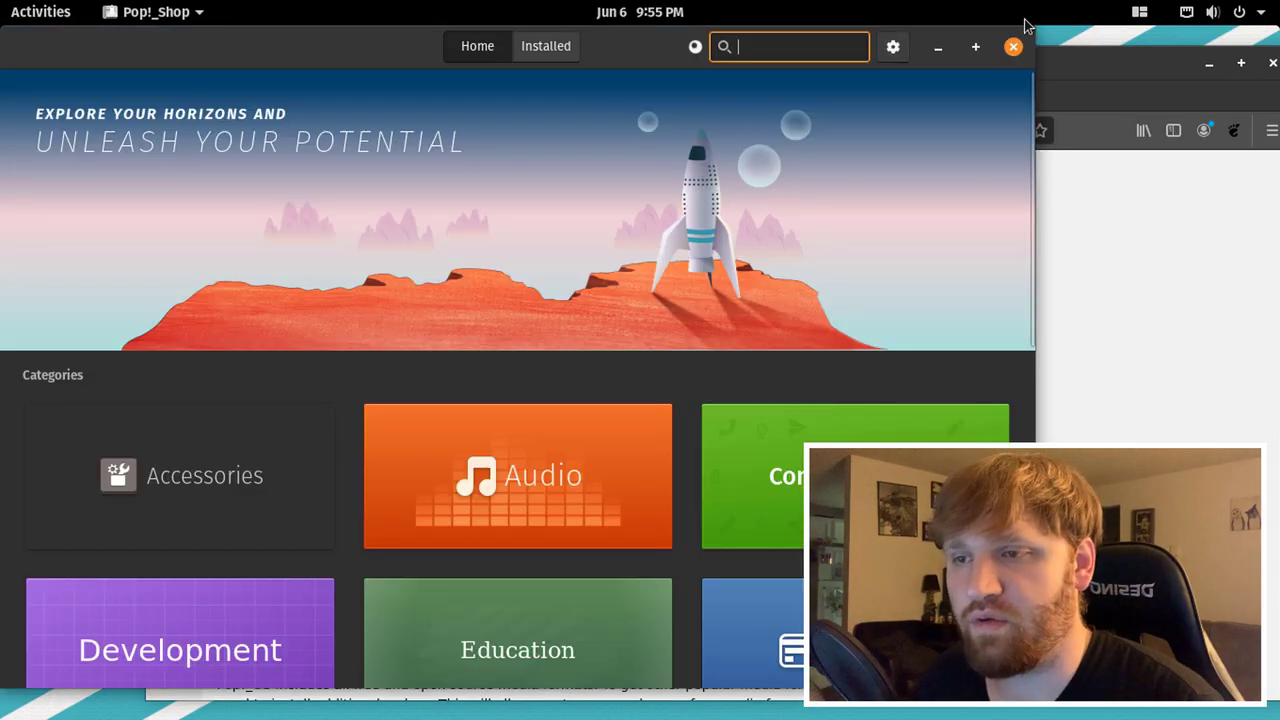
pyautogui.moveTo(1030, 30); pyautogui.dragTo(907, 232)
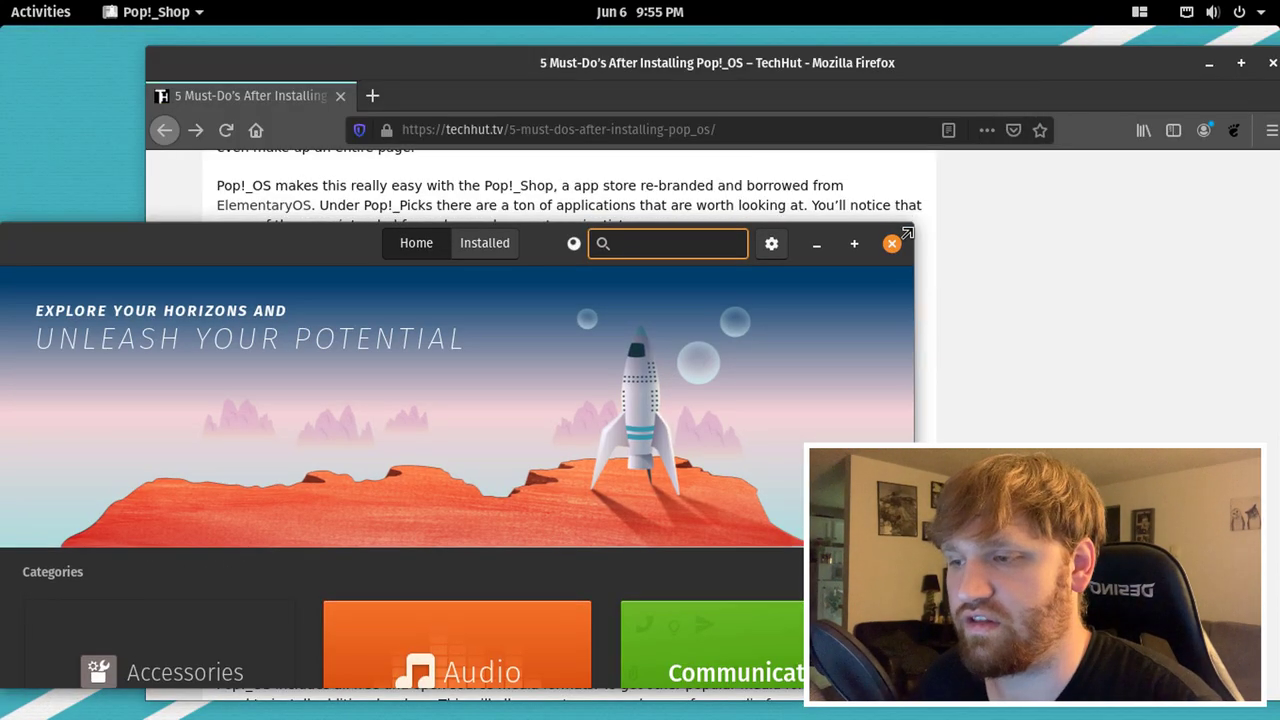
pyautogui.moveTo(314, 237); pyautogui.dragTo(483, 65)
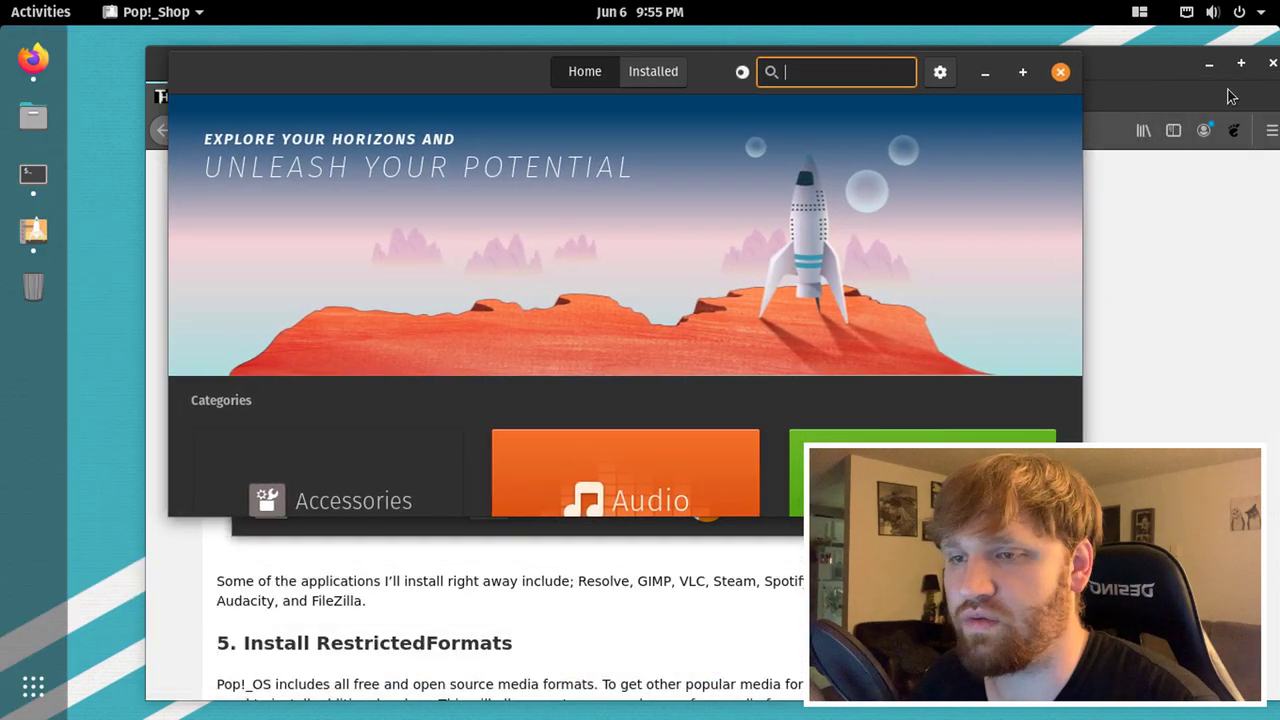
# Minimize the Firefox window behind Pop!_Shop and enlarge the Pop!_Shop window.
pyautogui.doubleClick(1131, 82)
pyautogui.press('super+h')
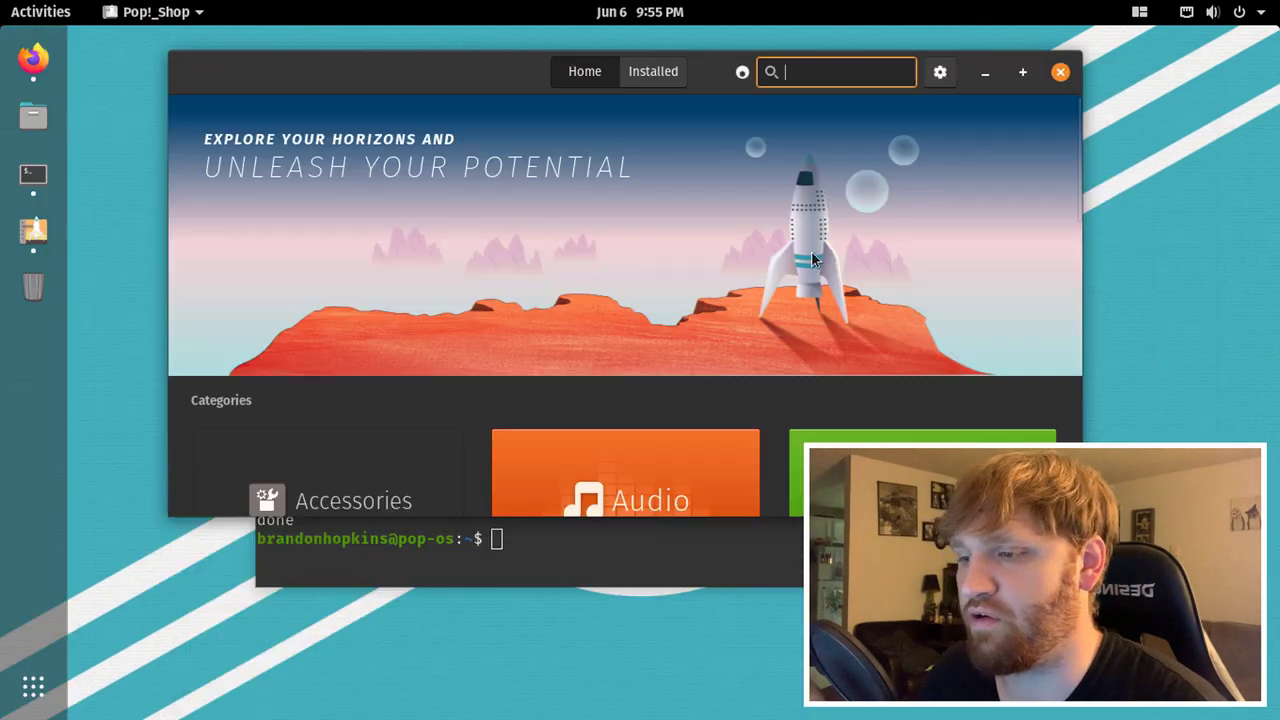
pyautogui.moveTo(1082, 516); pyautogui.dragTo(1194, 643)
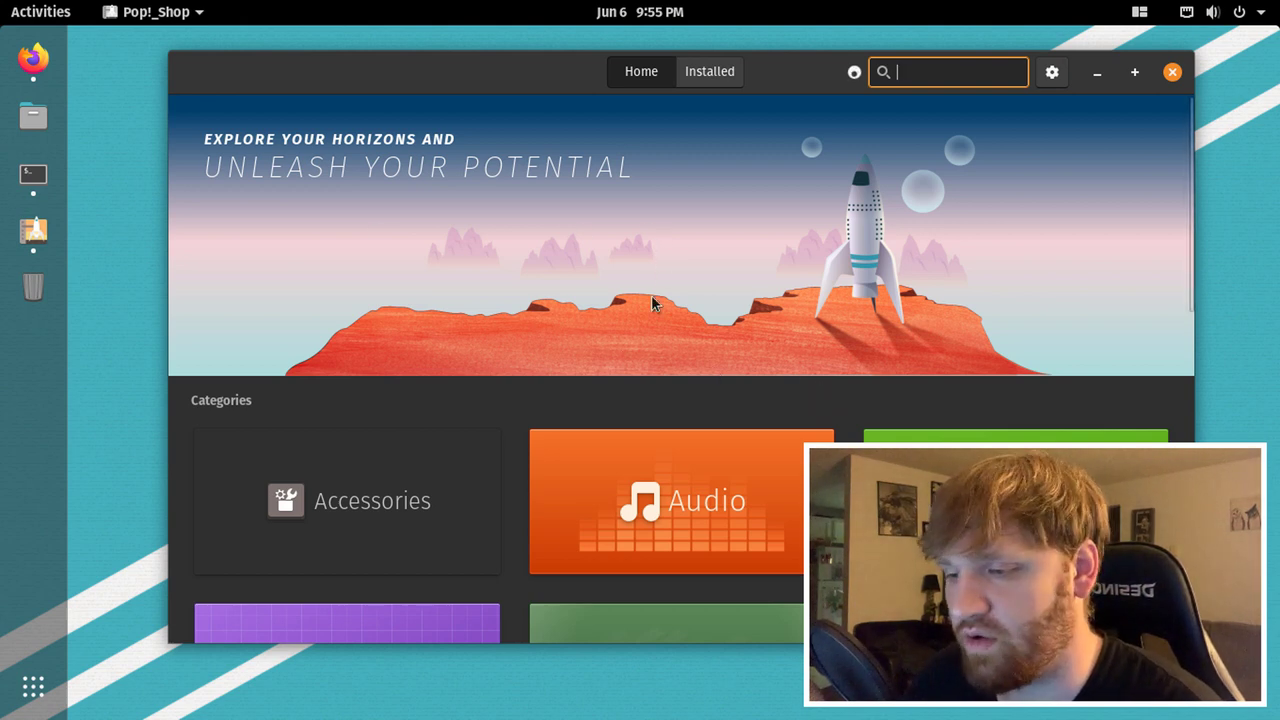
# Look through the application categories and the Pop!_Picks recommendations on the Pop!_Shop home page.
pyautogui.scroll(-2, 800, 360)
pyautogui.scroll(-8, 848, 357)
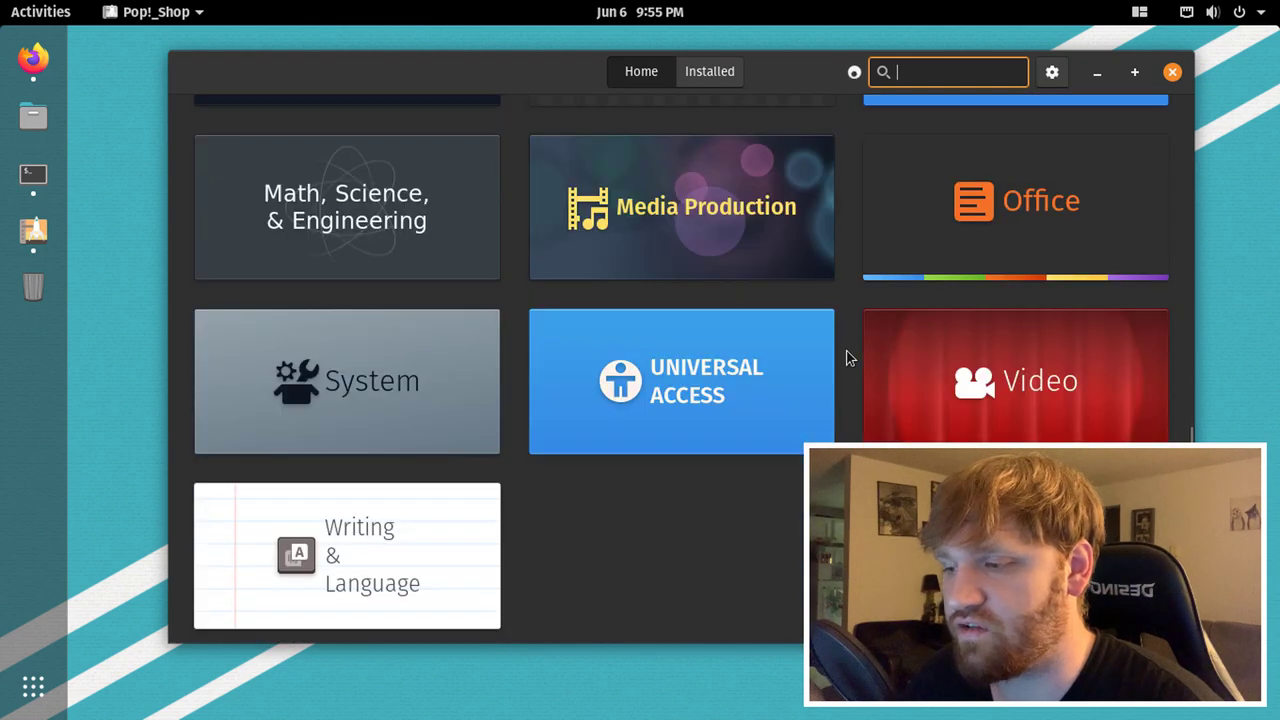
pyautogui.scroll(10, 736, 438)
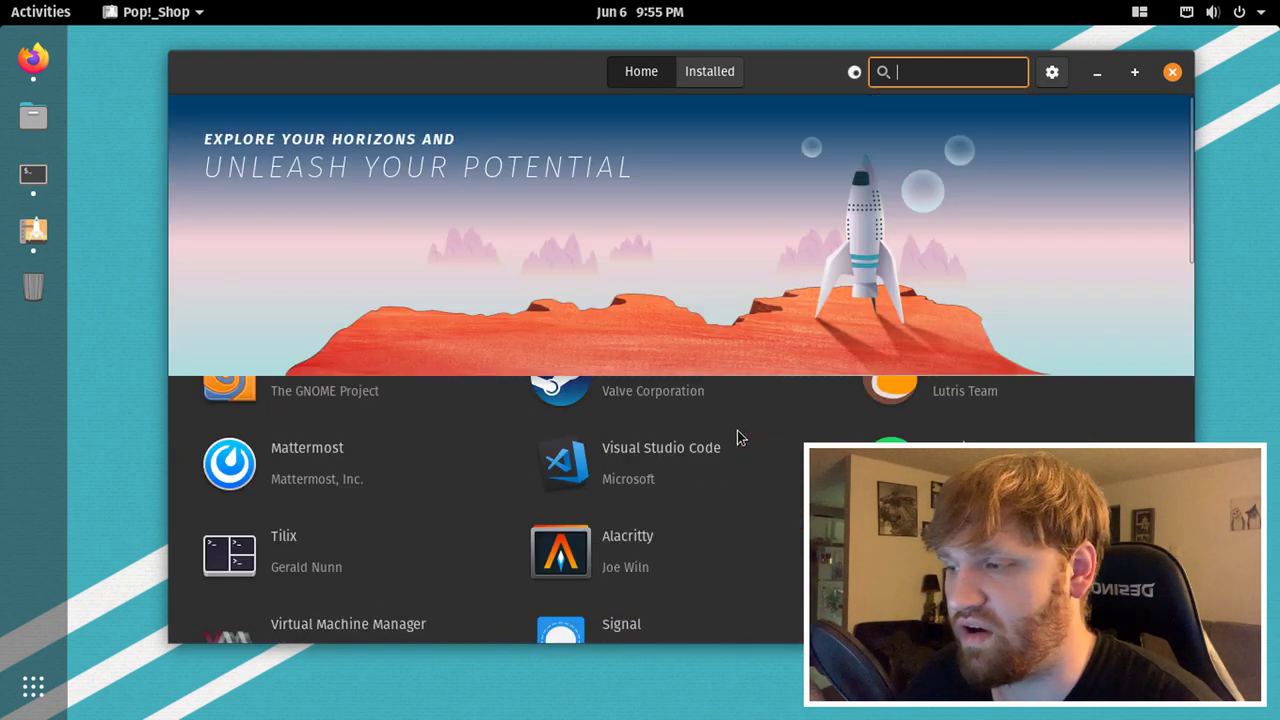
pyautogui.scroll(-3, 723, 420)
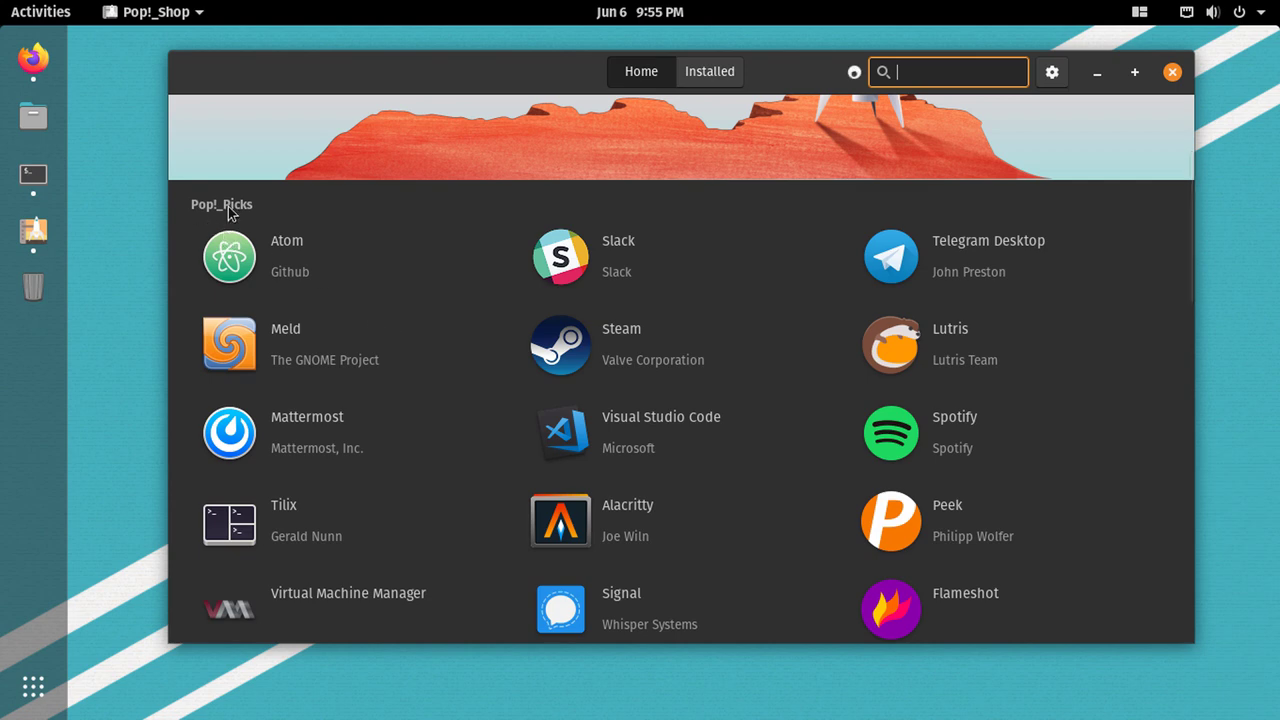
pyautogui.scroll(-1, 746, 297)
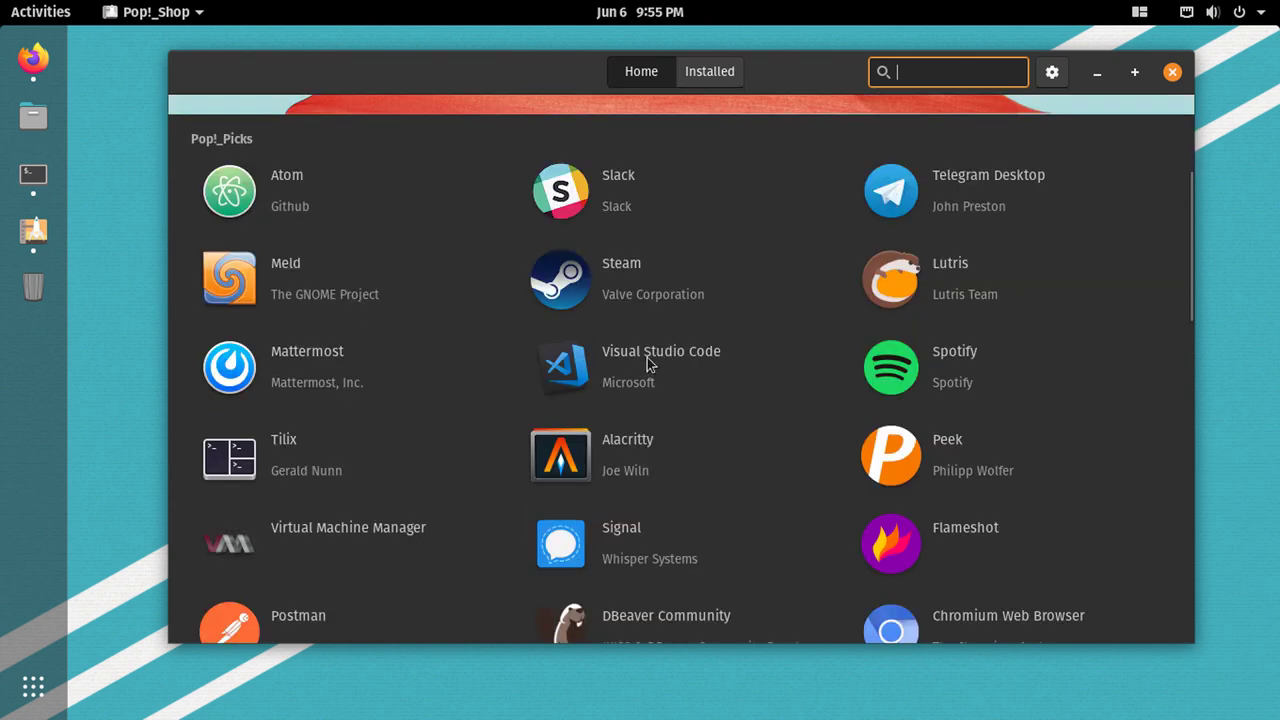
pyautogui.scroll(-1, 647, 364)
pyautogui.scroll(2, 449, 309)
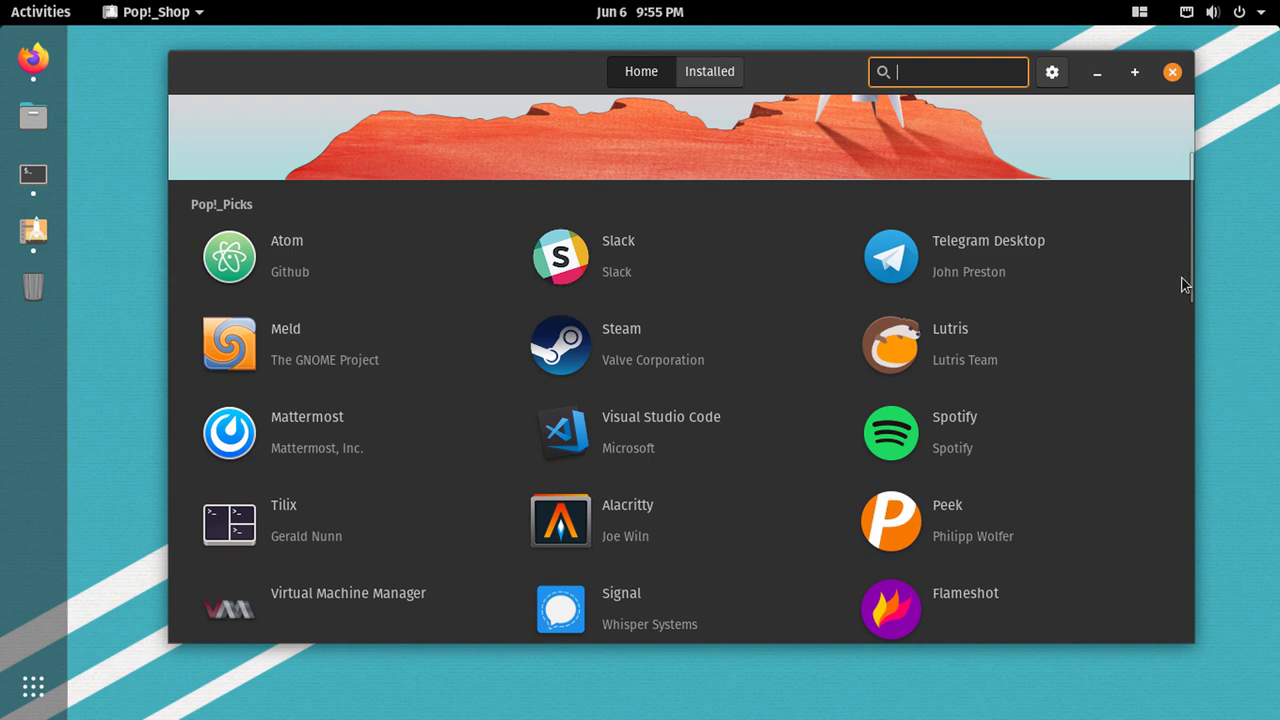
pyautogui.scroll(-4, 1183, 314)
pyautogui.scroll(2, 1174, 354)
pyautogui.scroll(1, 1176, 332)
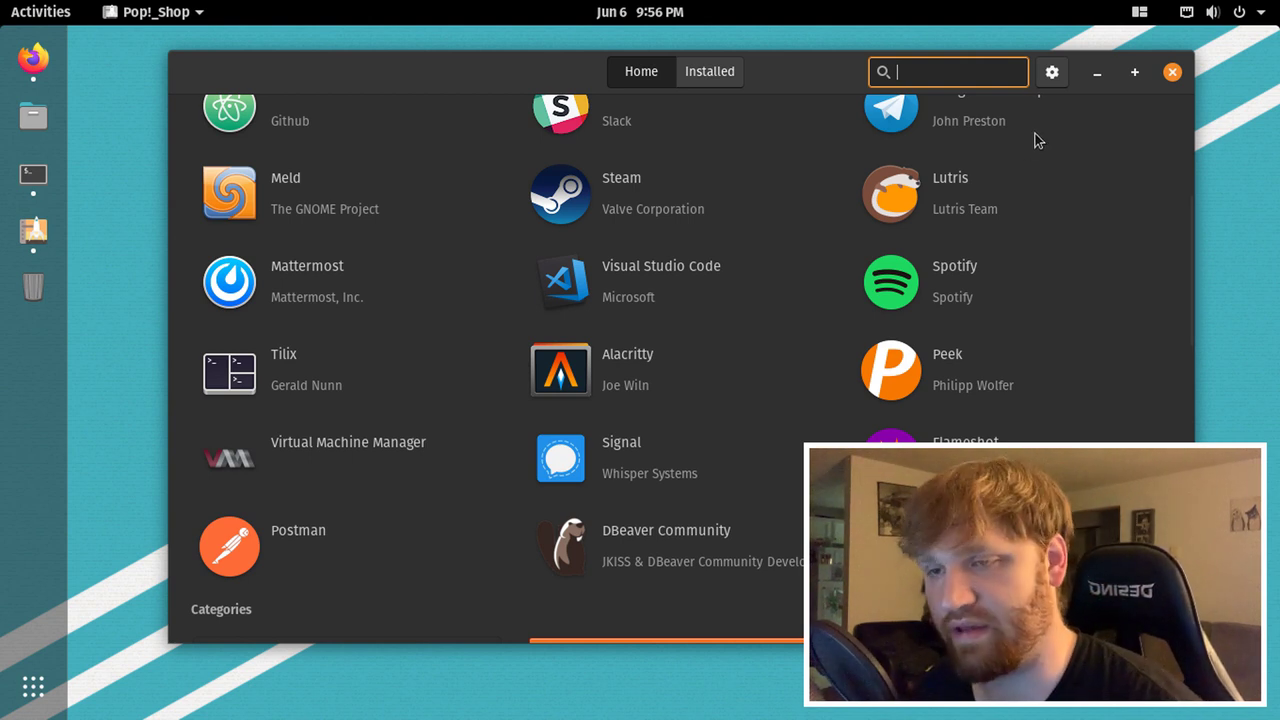
# Minimize Pop!_Shop, switch to the TechHut article in Firefox and highlight its heading "5. Install RestrictedFormats".
pyautogui.click(1098, 78)
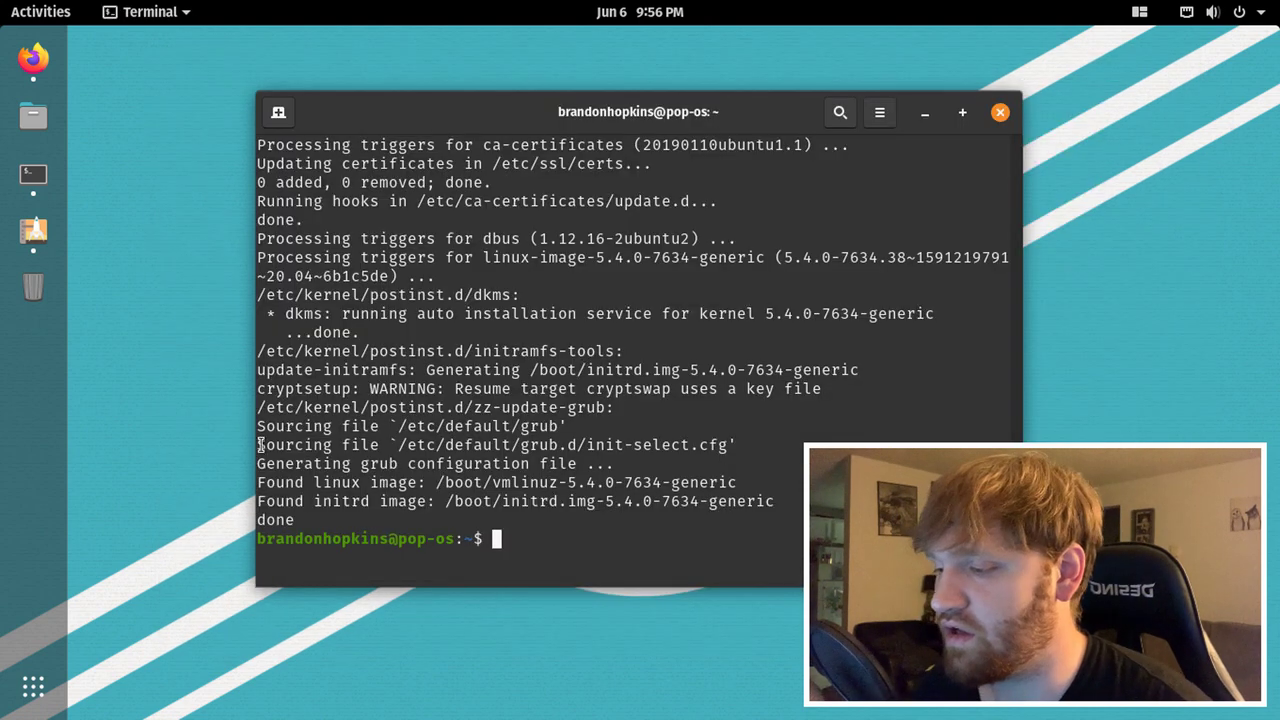
pyautogui.click(40, 12)
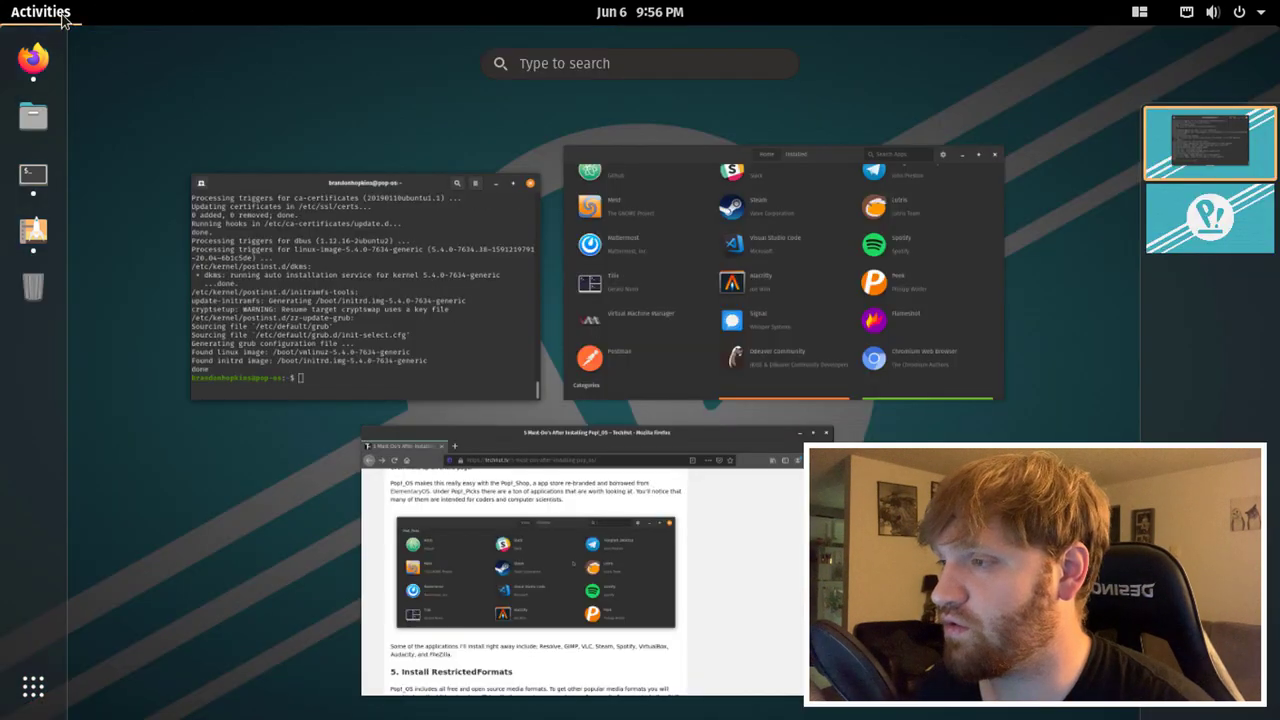
pyautogui.click(555, 506)
pyautogui.scroll(-6, 697, 450)
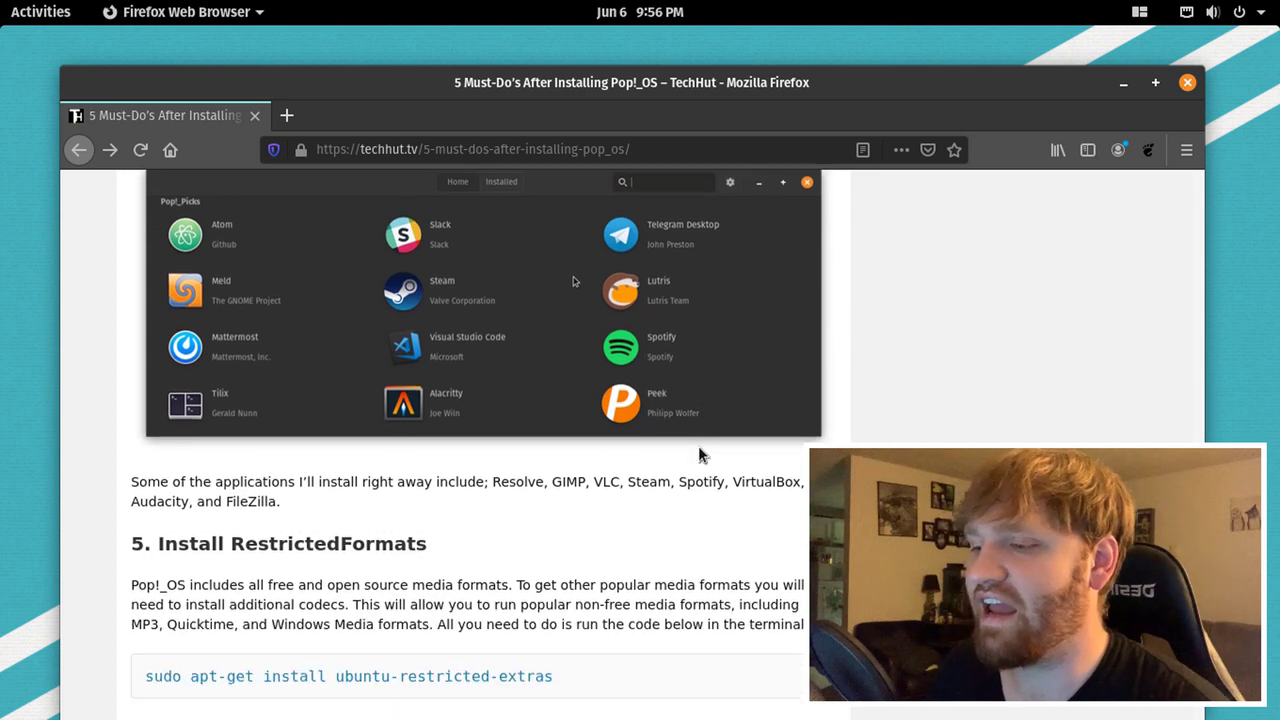
pyautogui.scroll(-1, 438, 396)
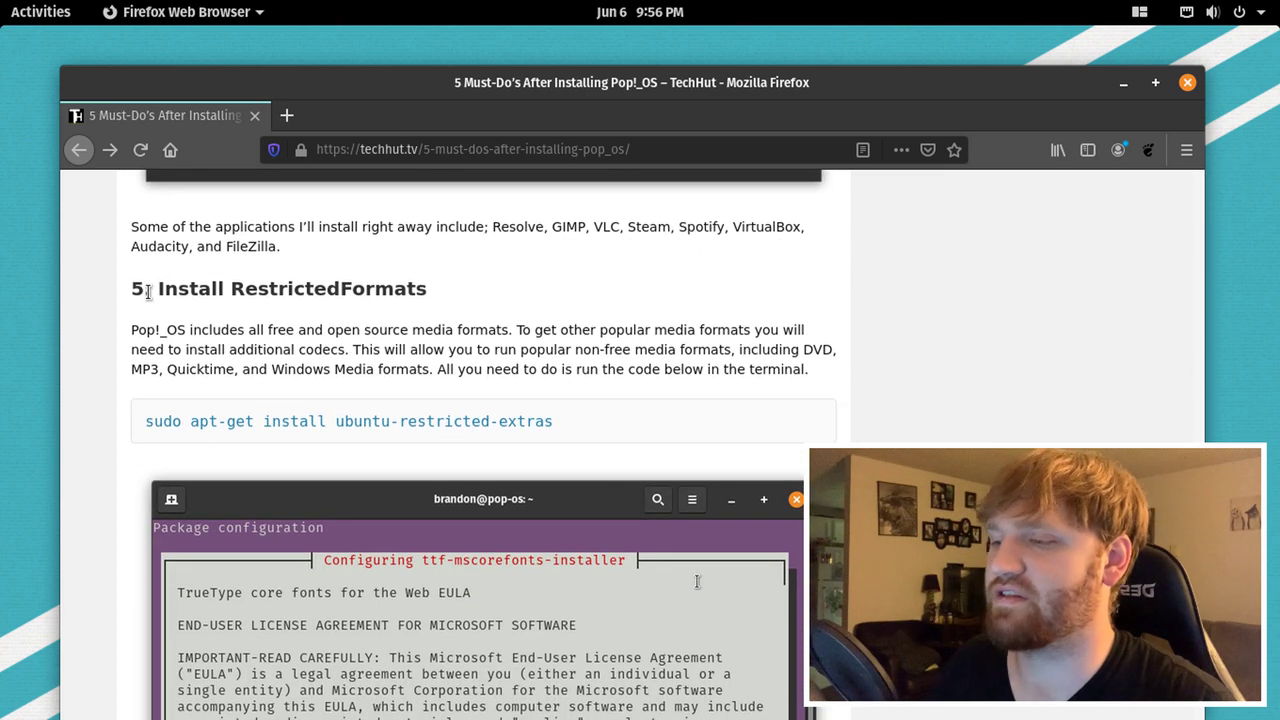
pyautogui.moveTo(140, 290); pyautogui.dragTo(478, 300)
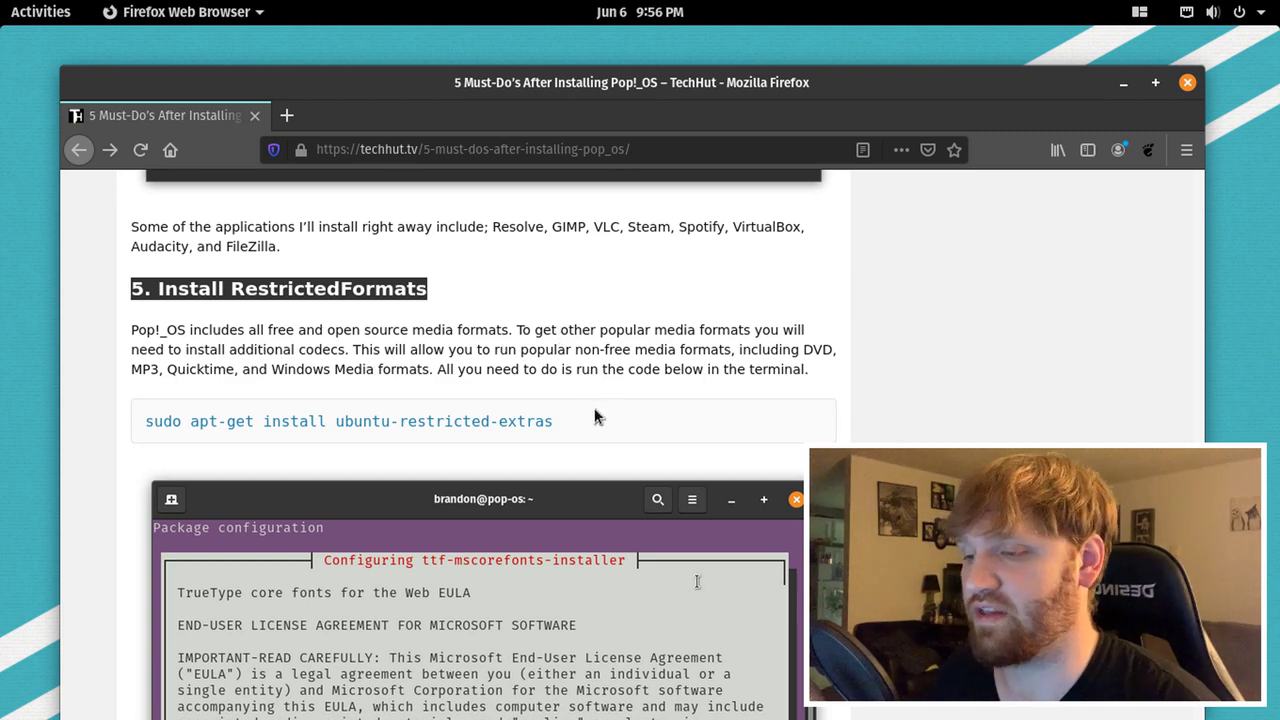
# Copy the command "sudo apt-get install ubuntu-restricted-extras" from the article and view the license screenshot below it.
pyautogui.moveTo(595, 412); pyautogui.dragTo(143, 427)
pyautogui.press('super+c')
pyautogui.scroll(-3, 453, 478)
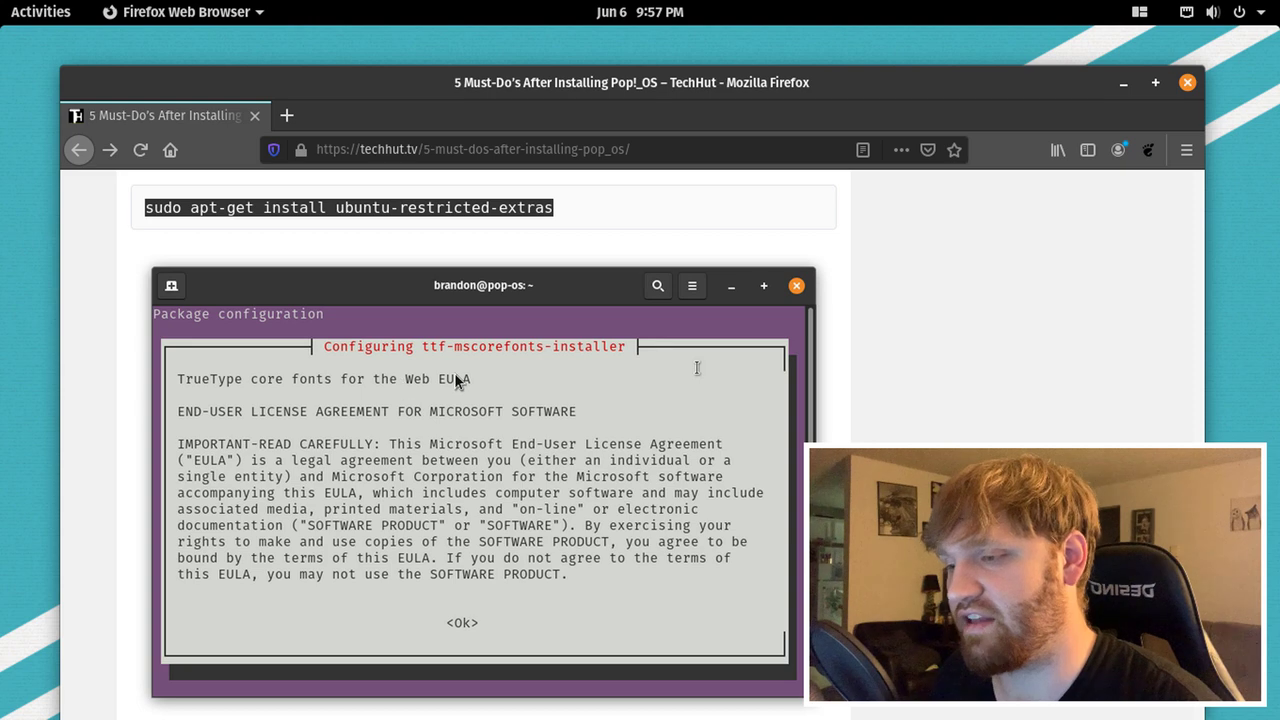
pyautogui.scroll(3, 500, 320)
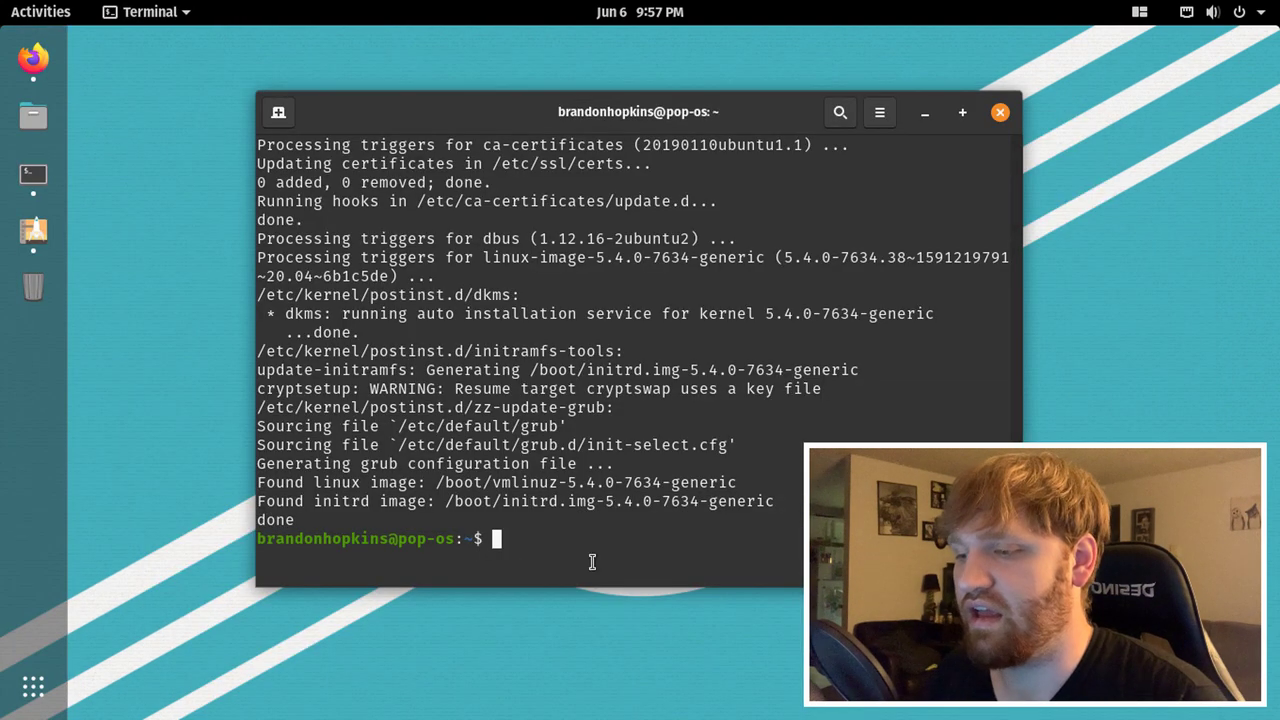
# Paste and run "sudo apt-get install ubuntu-restricted-extras" in Terminal, and answer y to continue the installation.
pyautogui.rightClick(528, 542)
pyautogui.click(585, 407)
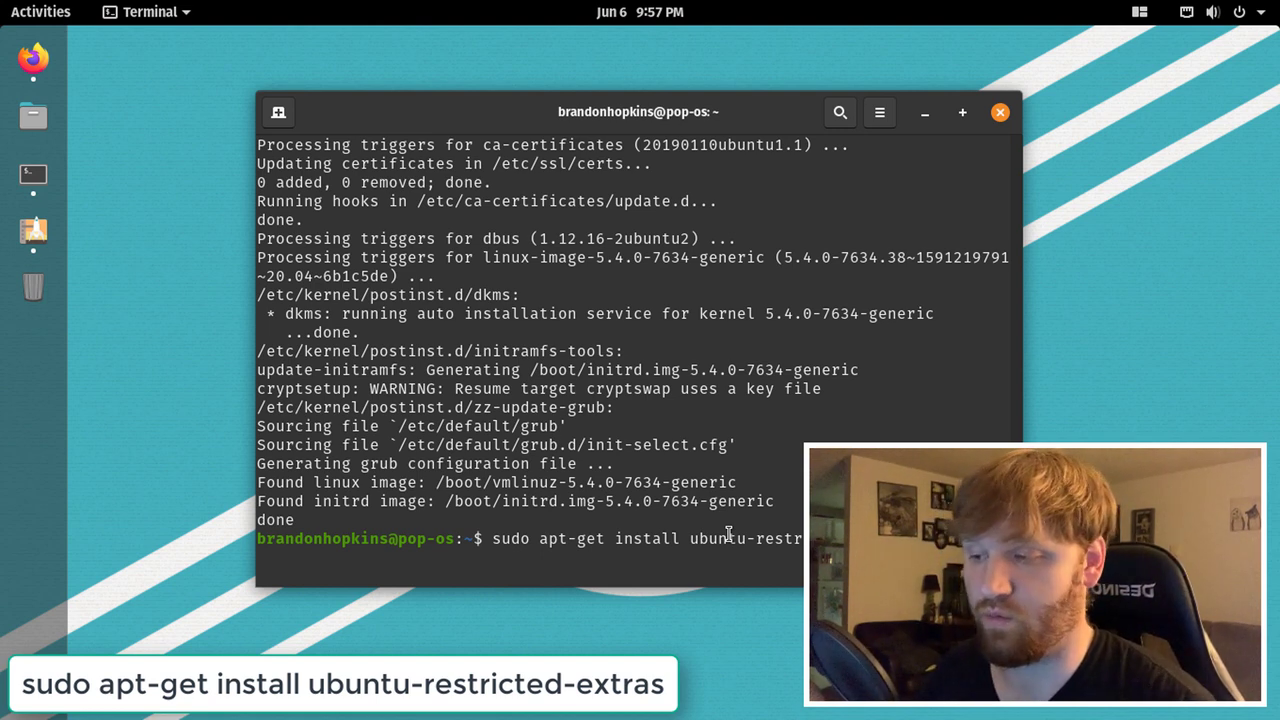
pyautogui.press('Return')
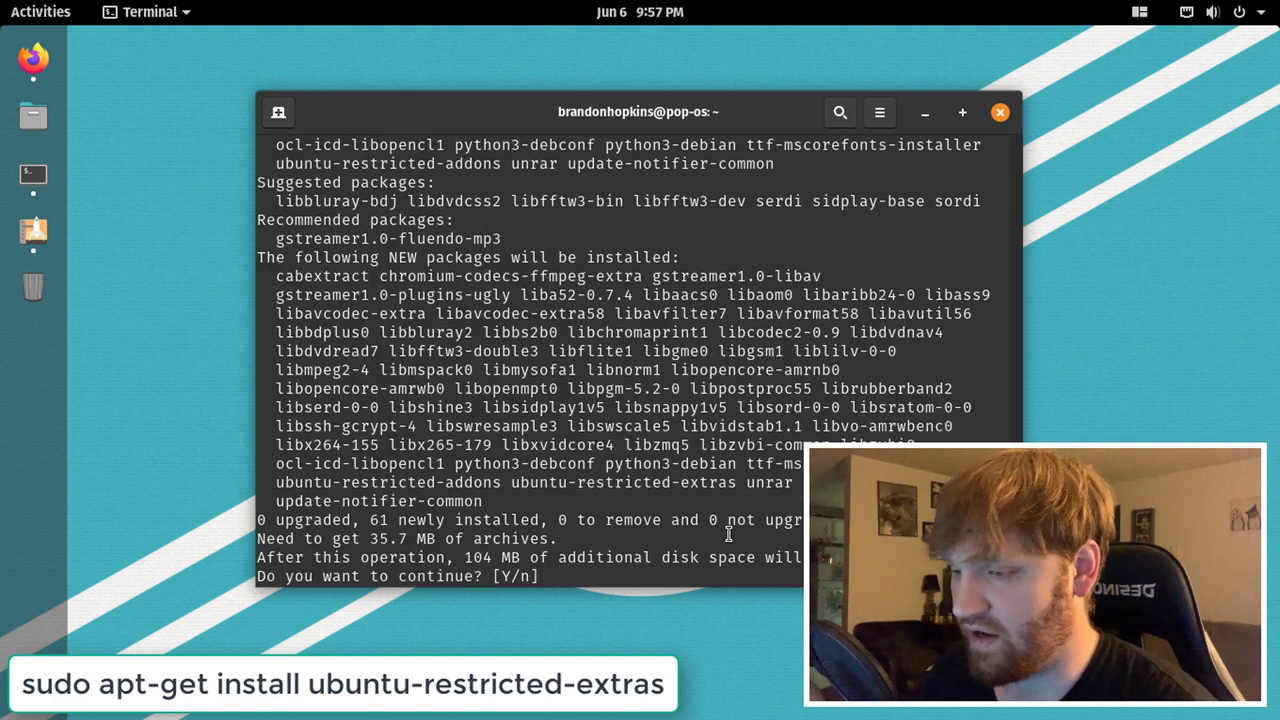
pyautogui.write('y')
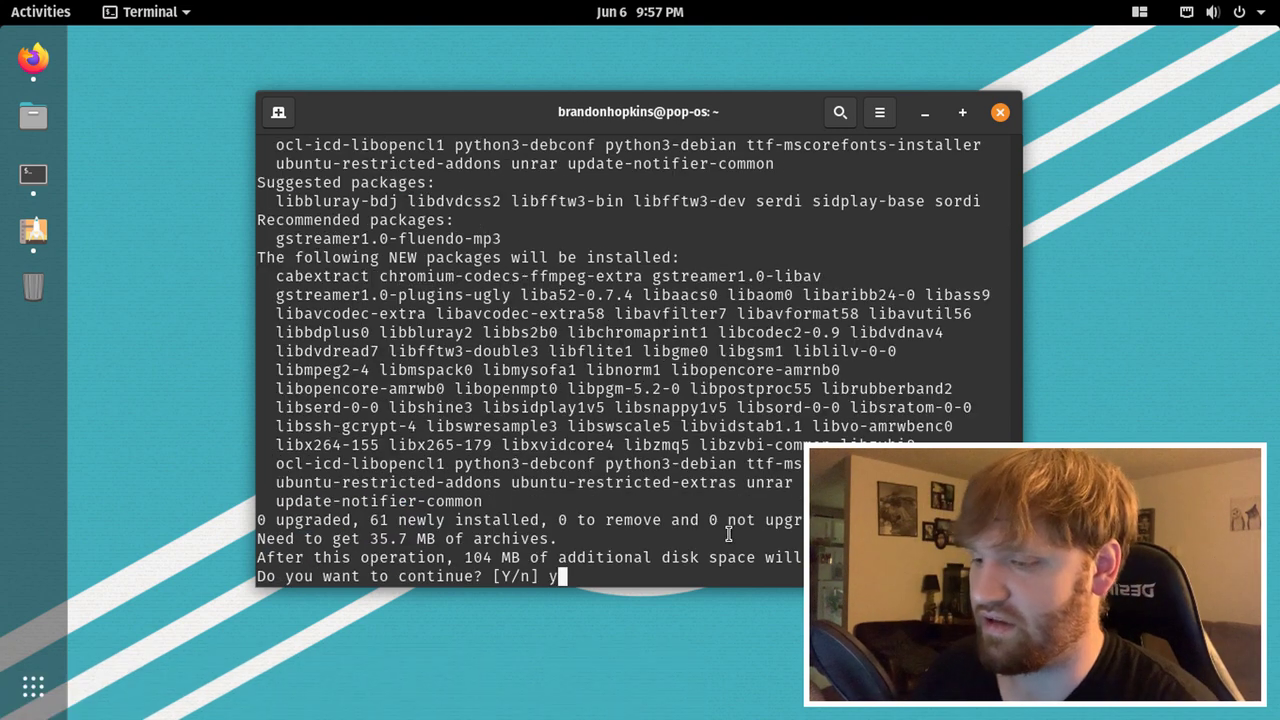
pyautogui.press('Return')
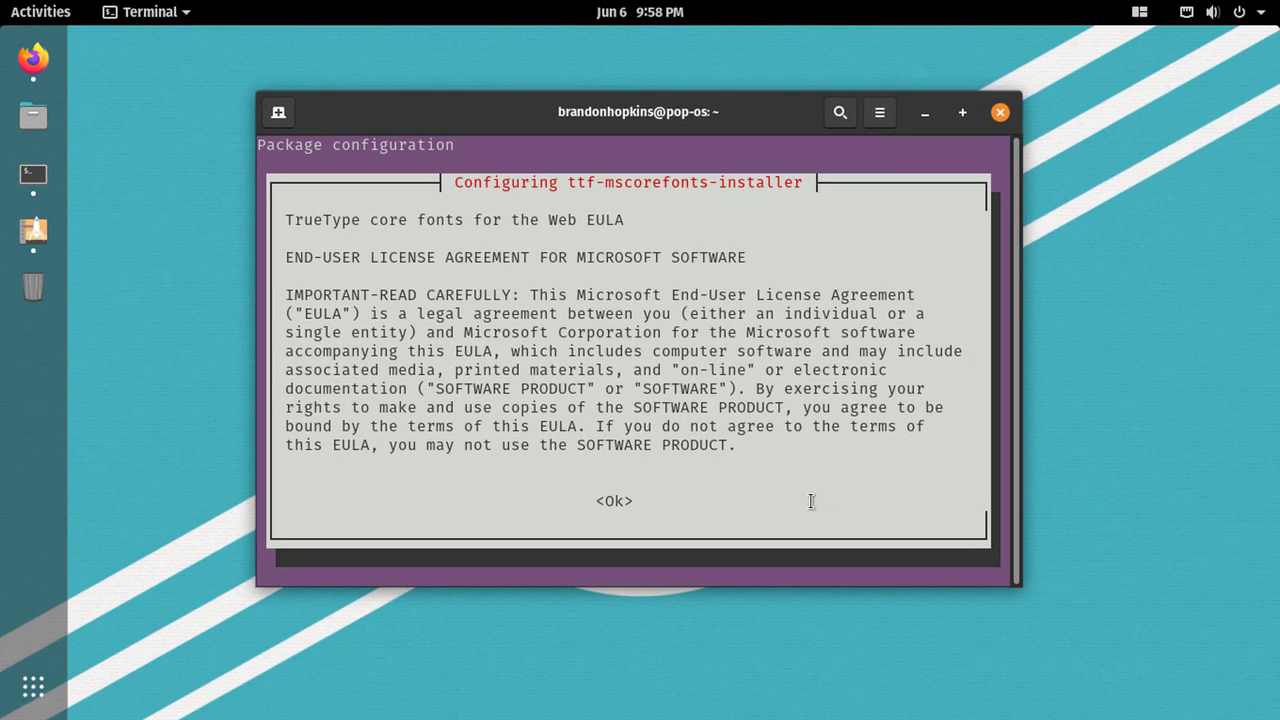
# Acknowledge the ttf-mscorefonts-installer license text and accept the EULA terms with Yes.
pyautogui.press('Tab')
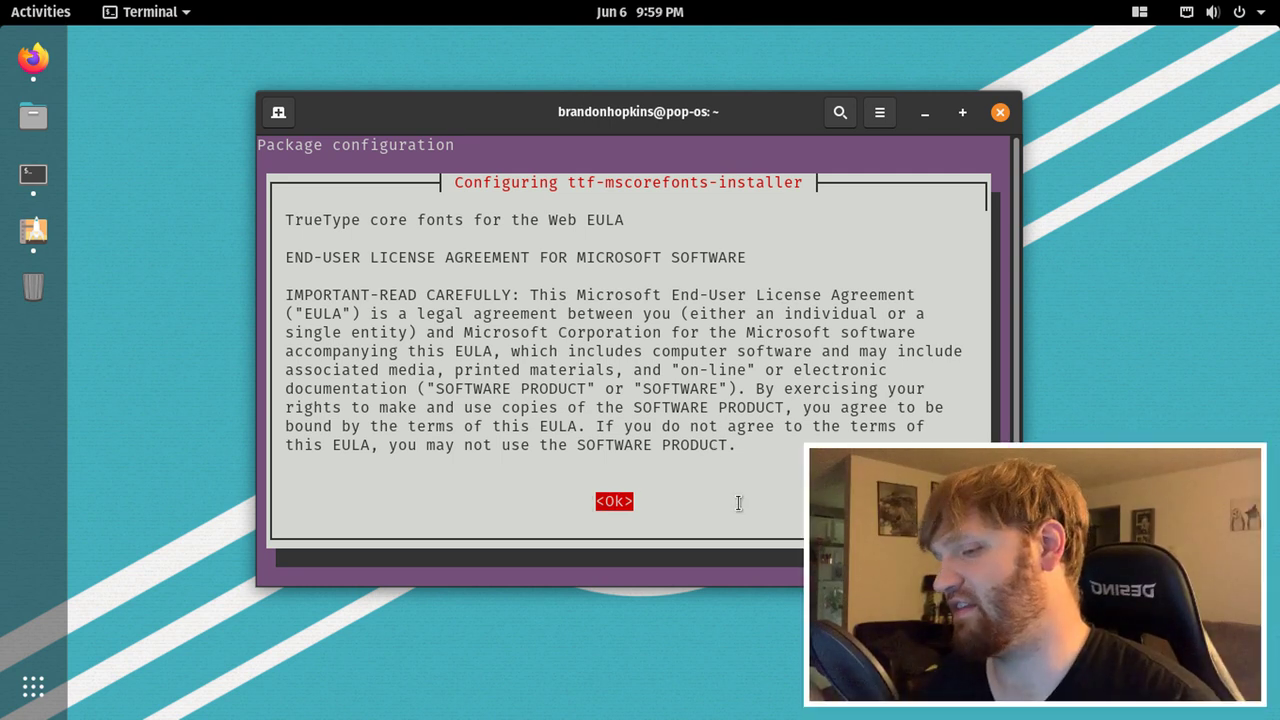
pyautogui.press('Return')
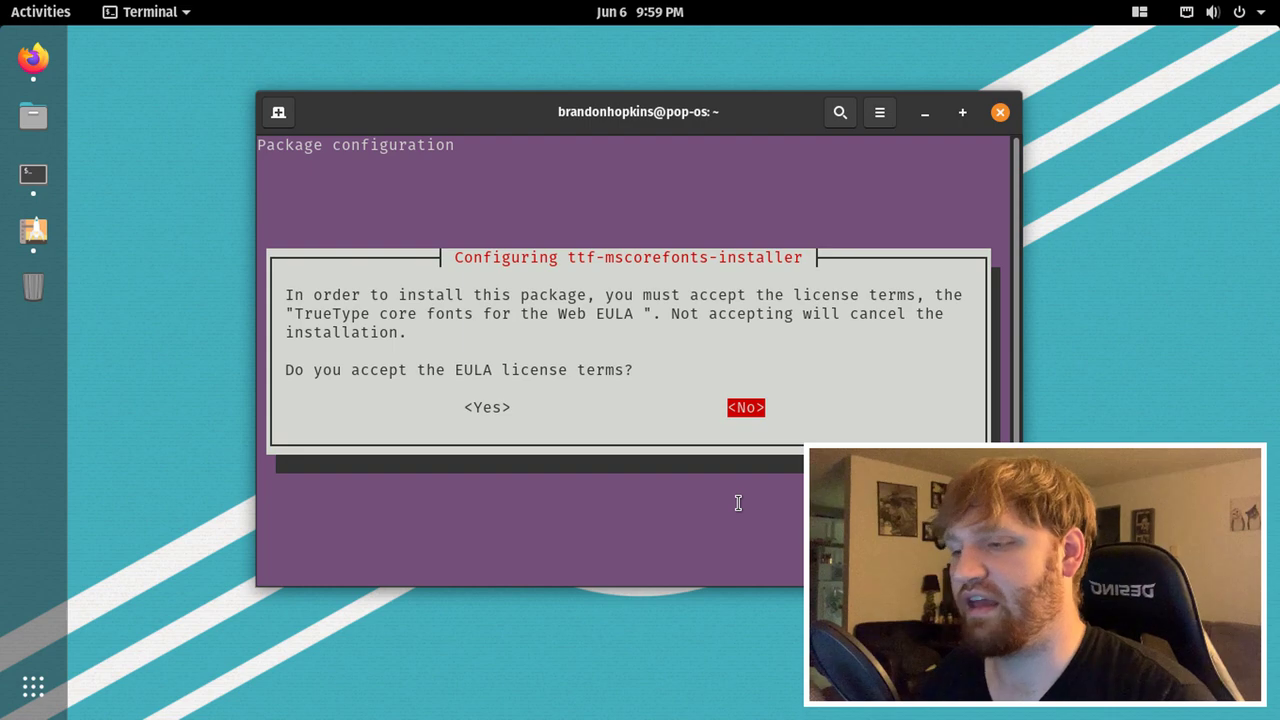
pyautogui.press('Left')
pyautogui.press('Return')
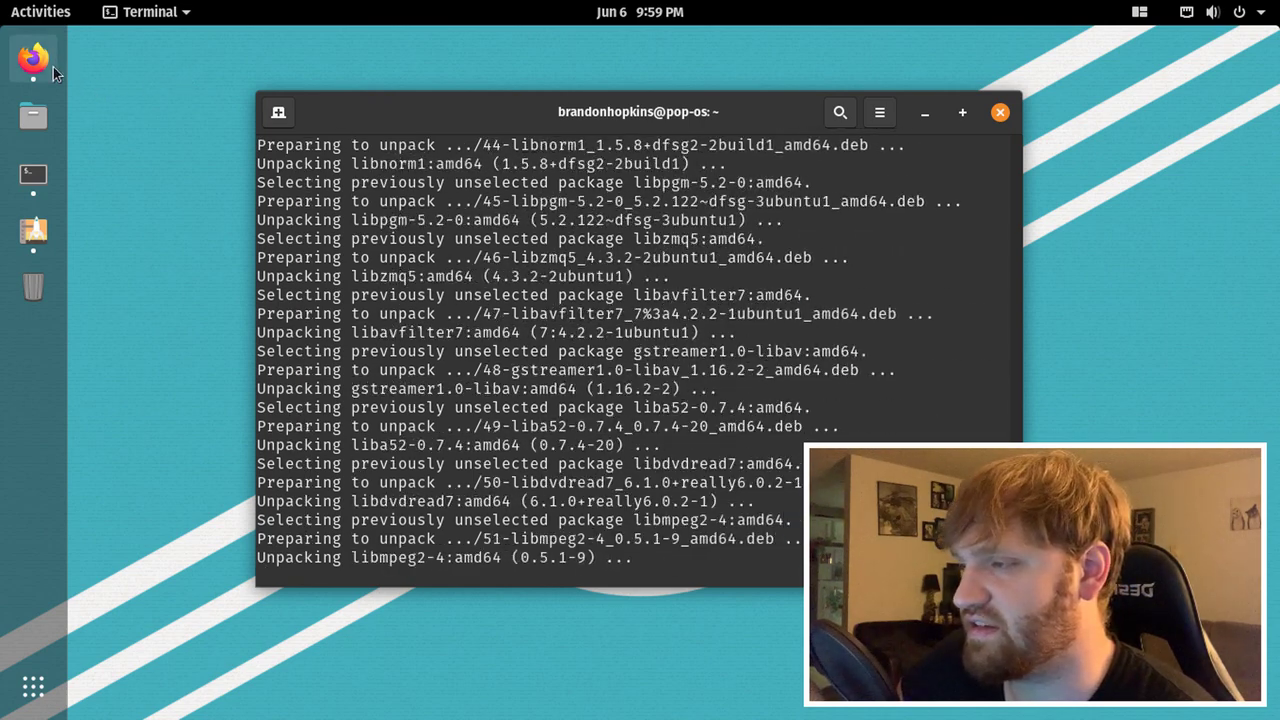
# Switch back to the article in Firefox and examine its DVD playback instructions with the command "sudo dpkg-reconfigure libdvd-pkg".
pyautogui.click(50, 64)
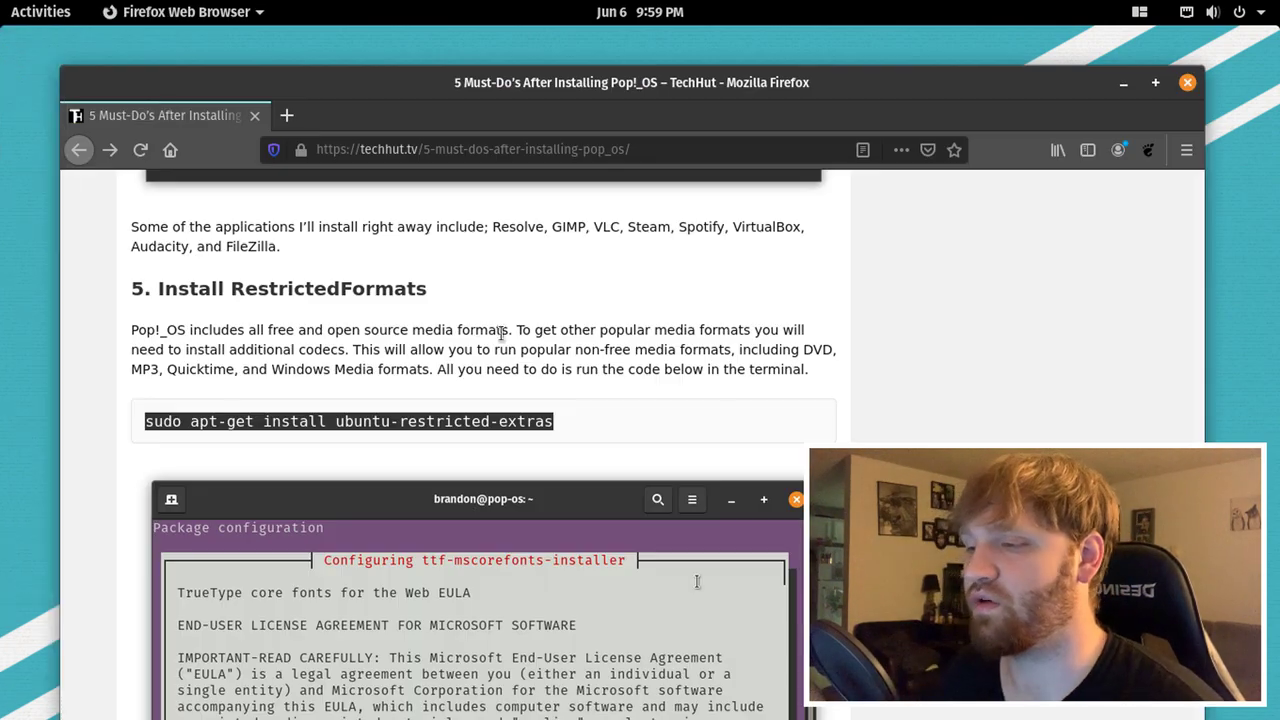
pyautogui.scroll(-5, 461, 320)
pyautogui.scroll(-4, 461, 320)
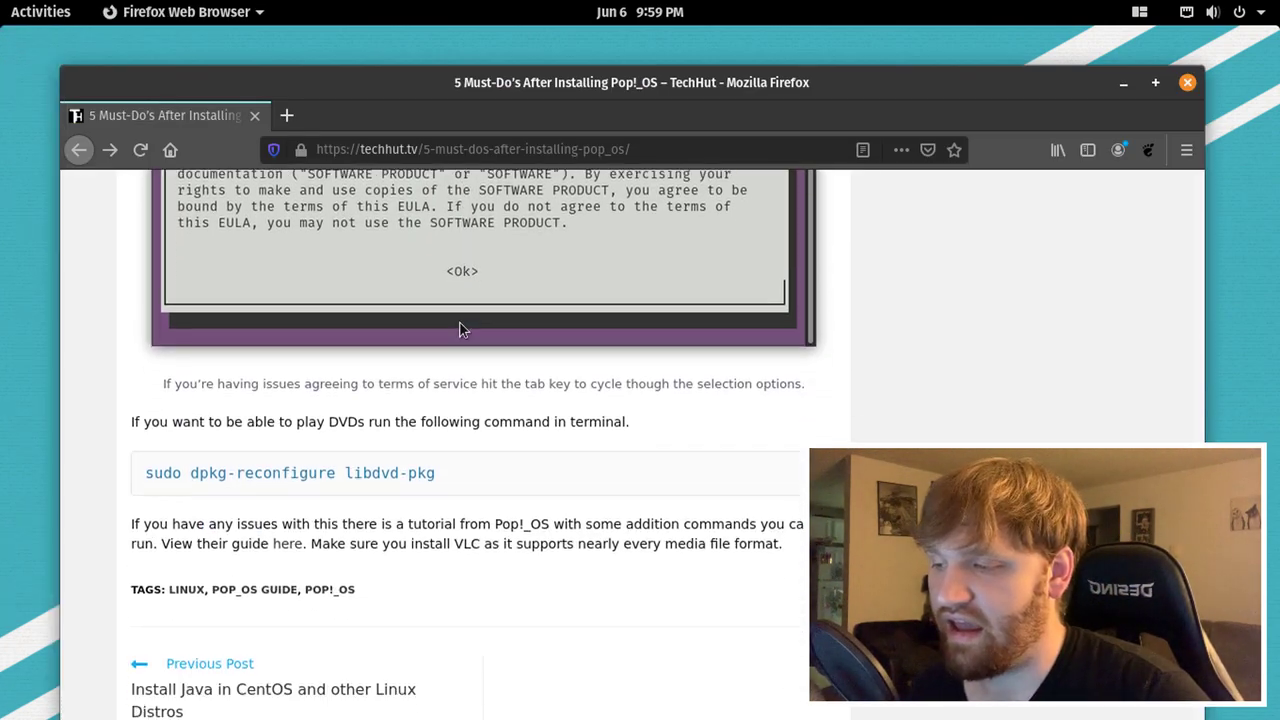
pyautogui.moveTo(128, 350); pyautogui.dragTo(630, 340)
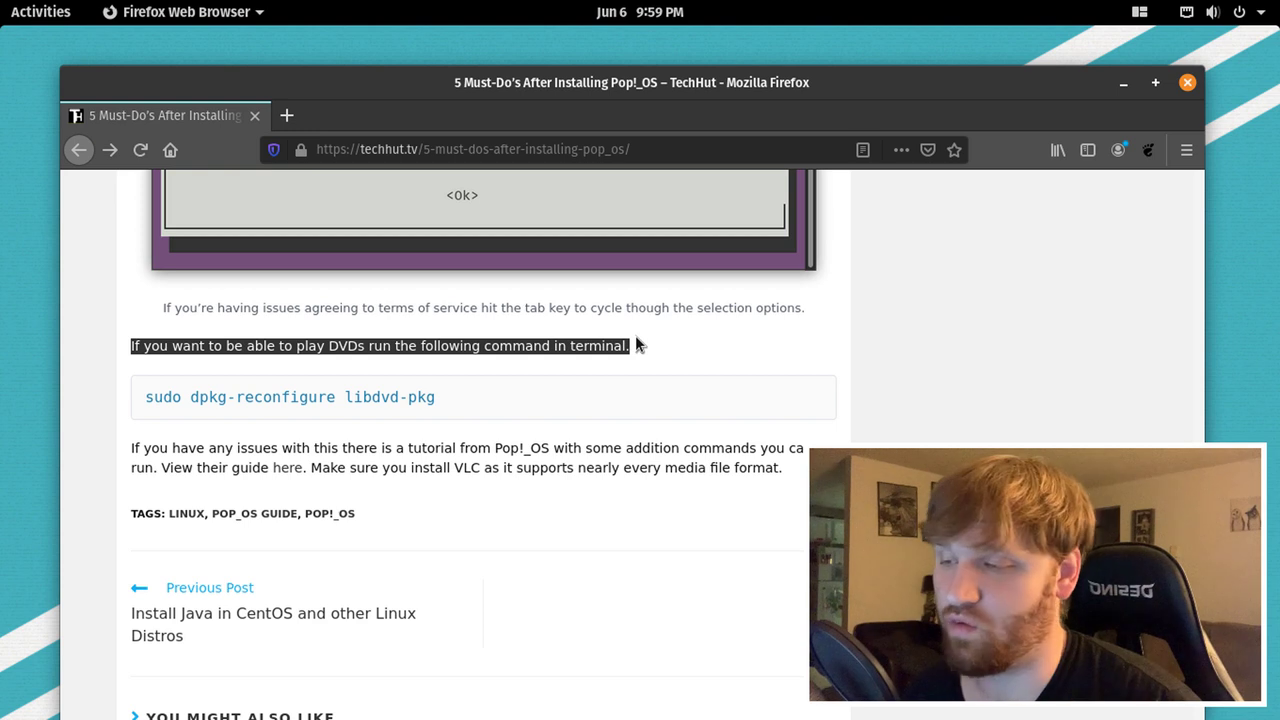
pyautogui.click(252, 398)
pyautogui.moveTo(146, 398)
pyautogui.mouseDown()
pyautogui.moveTo(418, 398)
pyautogui.moveTo(82, 403)
pyautogui.moveTo(138, 396)
pyautogui.mouseUp()
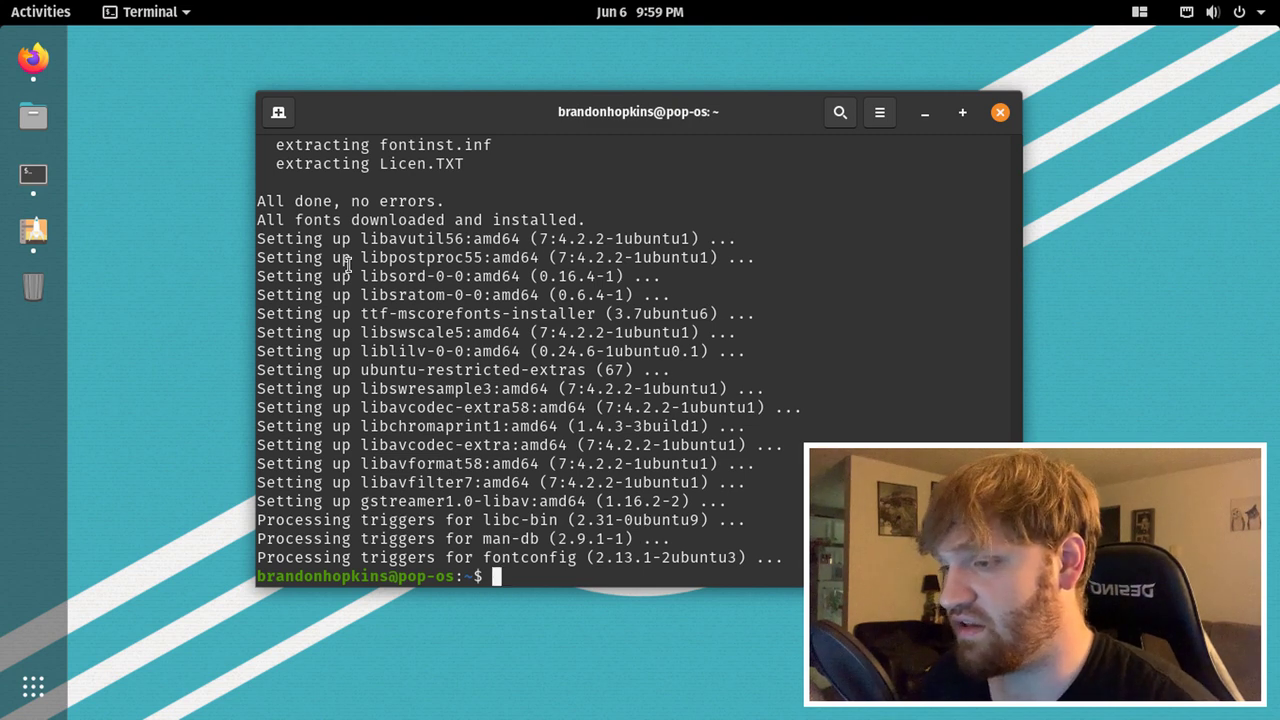
pyautogui.moveTo(342, 258); pyautogui.dragTo(573, 524)
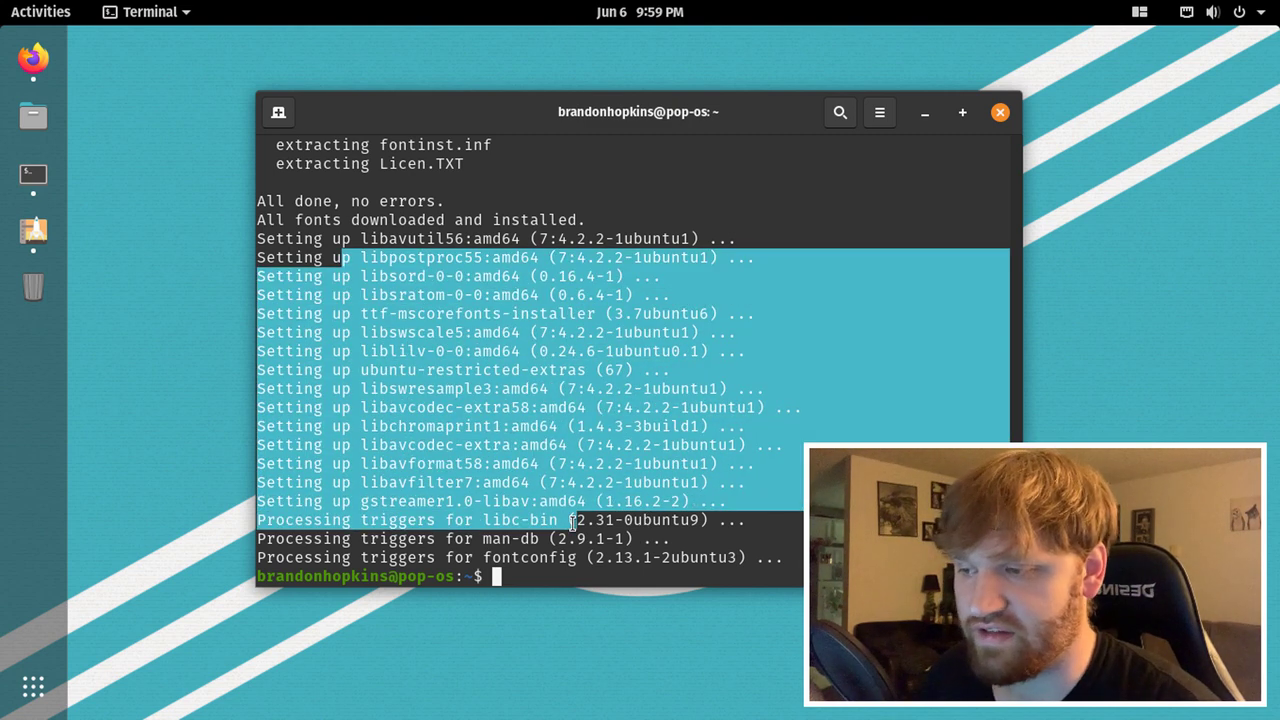
pyautogui.click(801, 515)
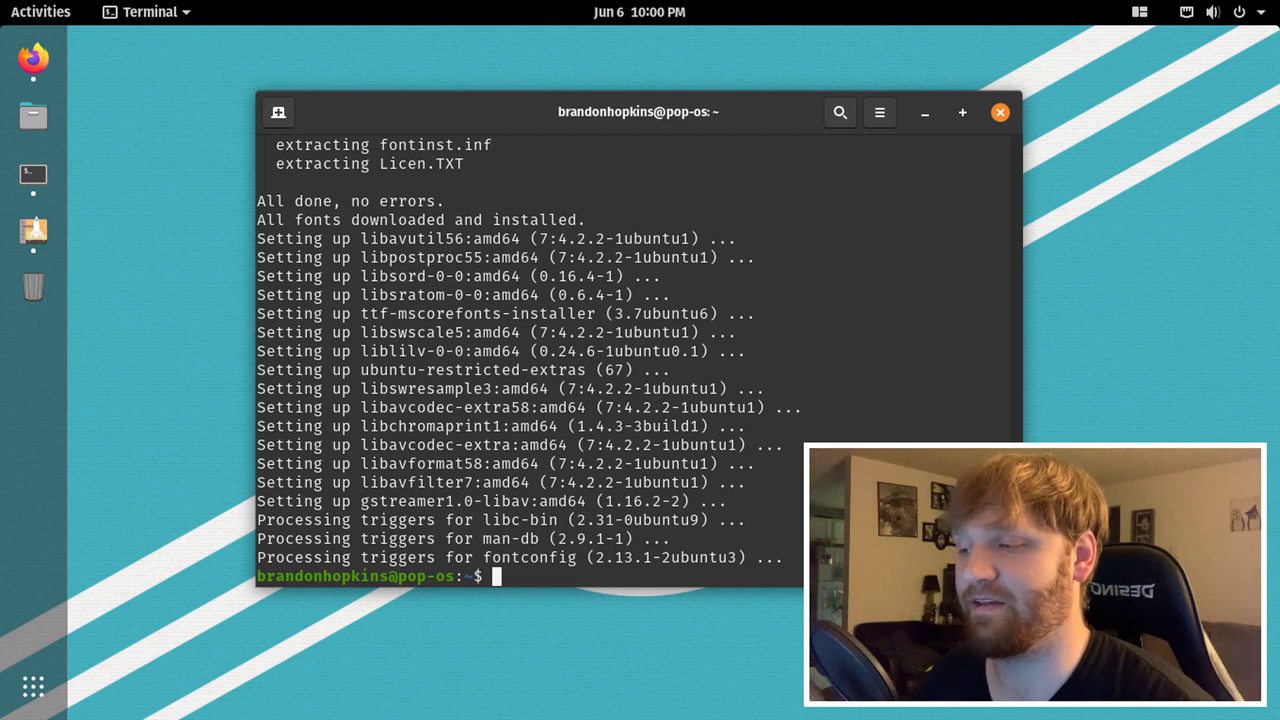
pyautogui.moveTo(791, 572); pyautogui.dragTo(621, 541)
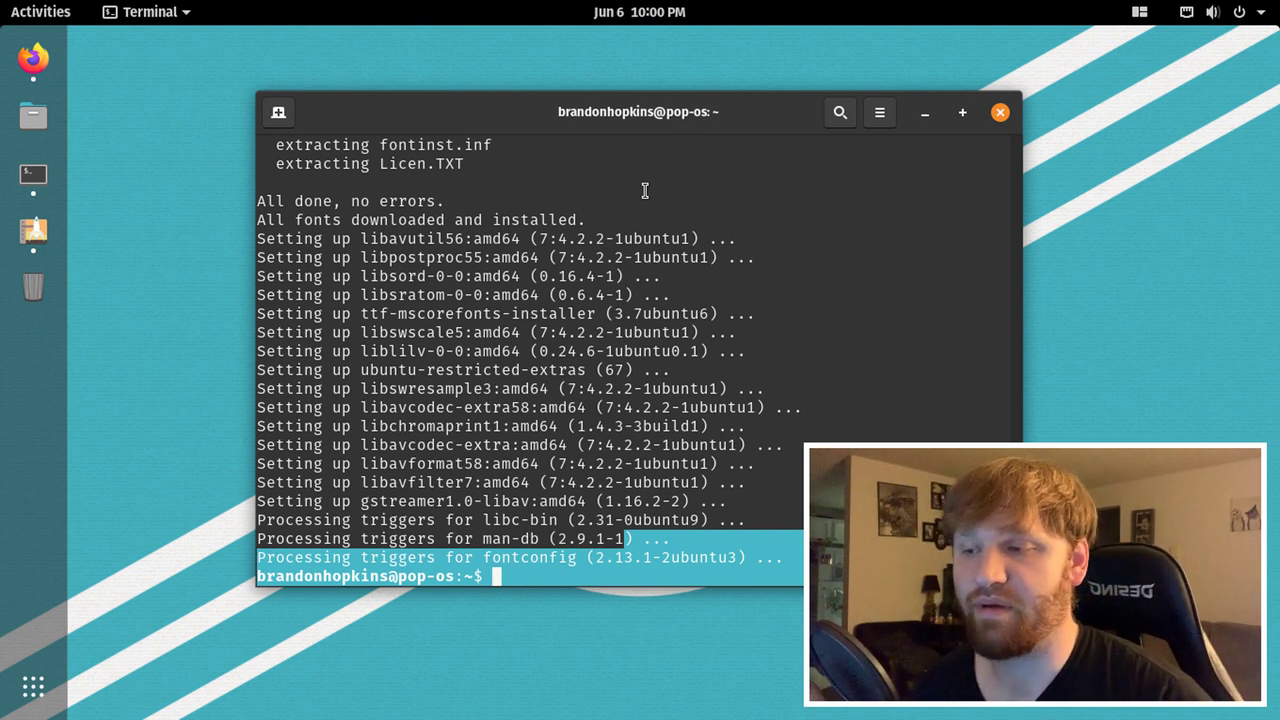
pyautogui.click(698, 437)
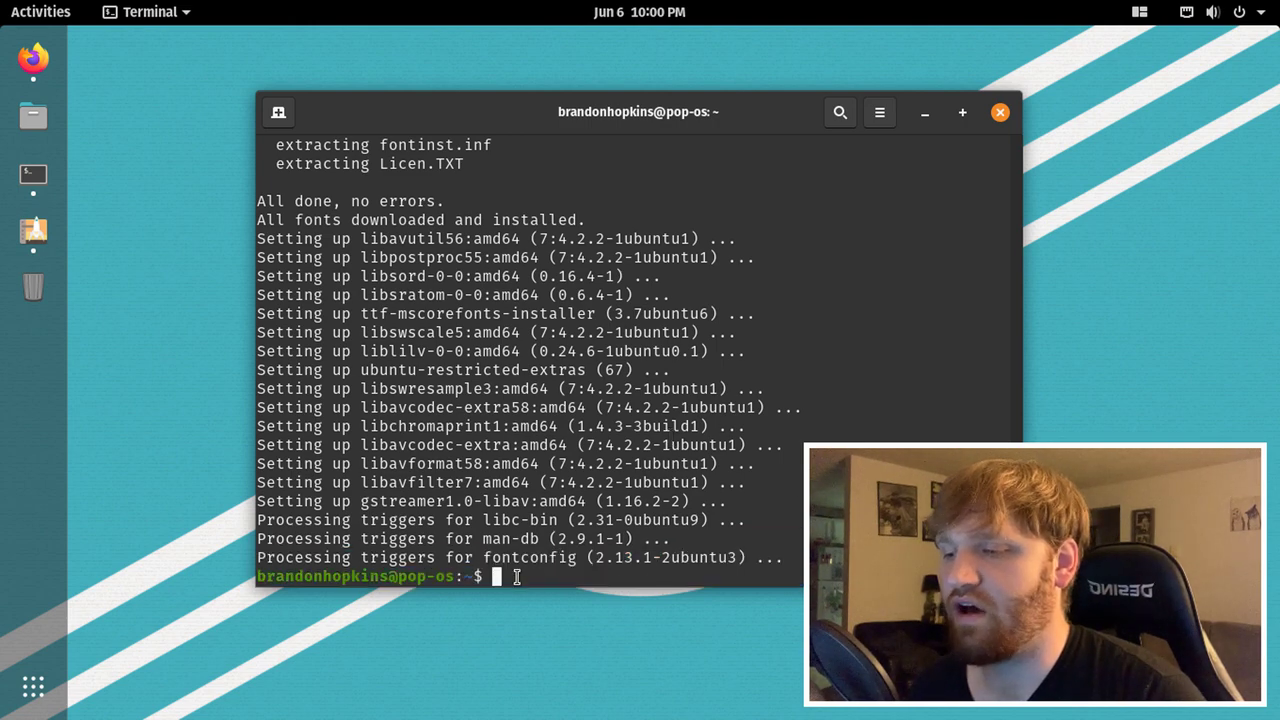
pyautogui.moveTo(517, 577); pyautogui.dragTo(257, 201)
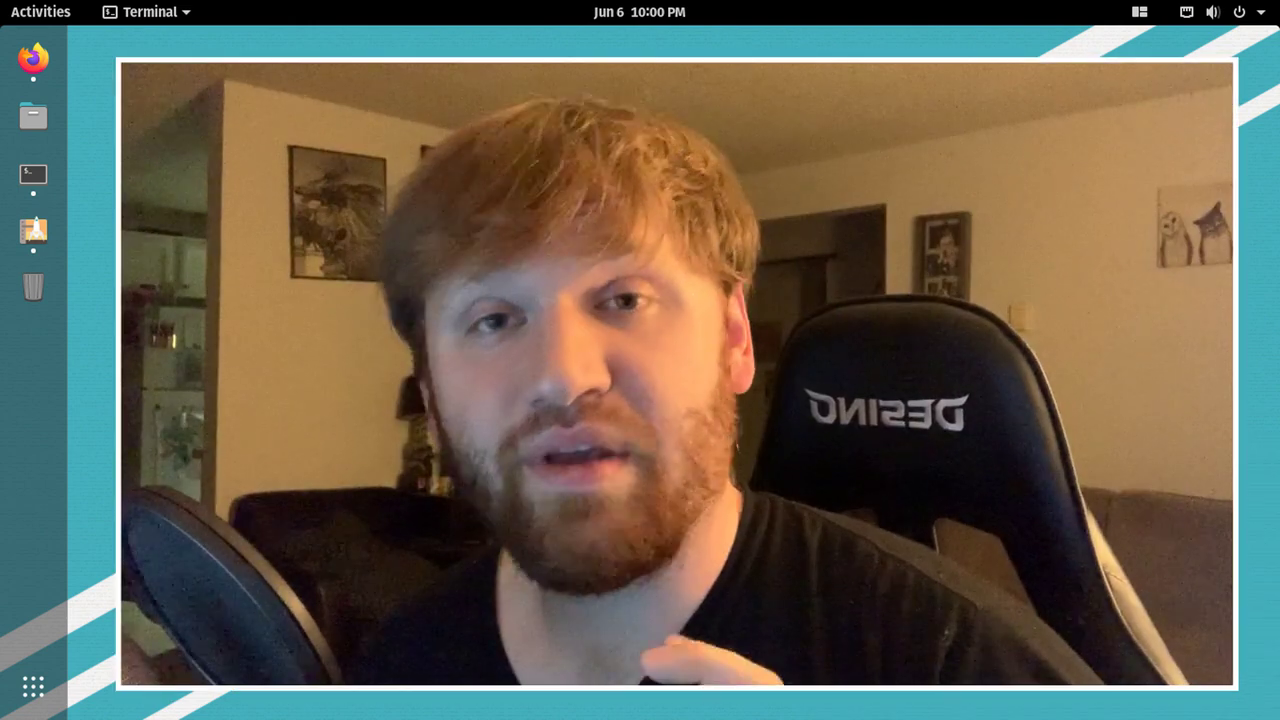